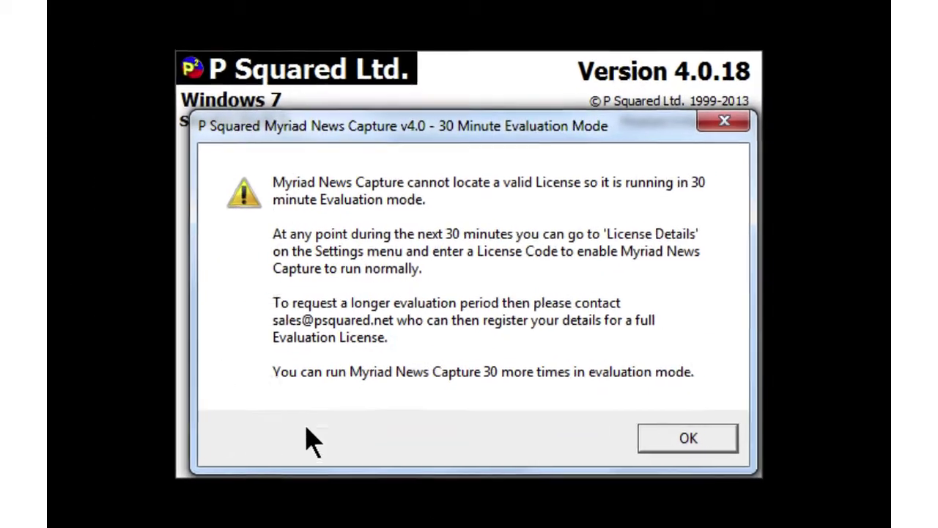
# Accept the 30 Minute Evaluation Mode notice and auto-create a new Myriad v4 News Database
pyautogui.click(711, 450)
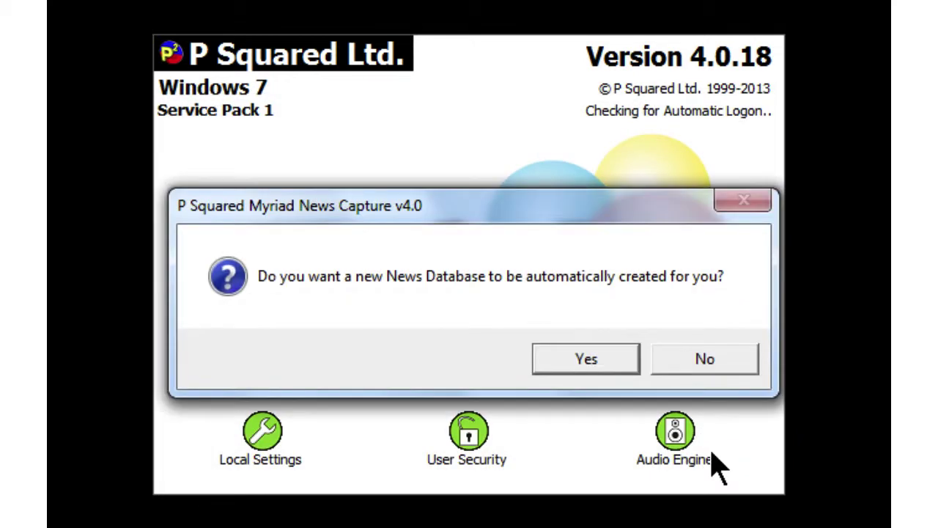
pyautogui.click(586, 362)
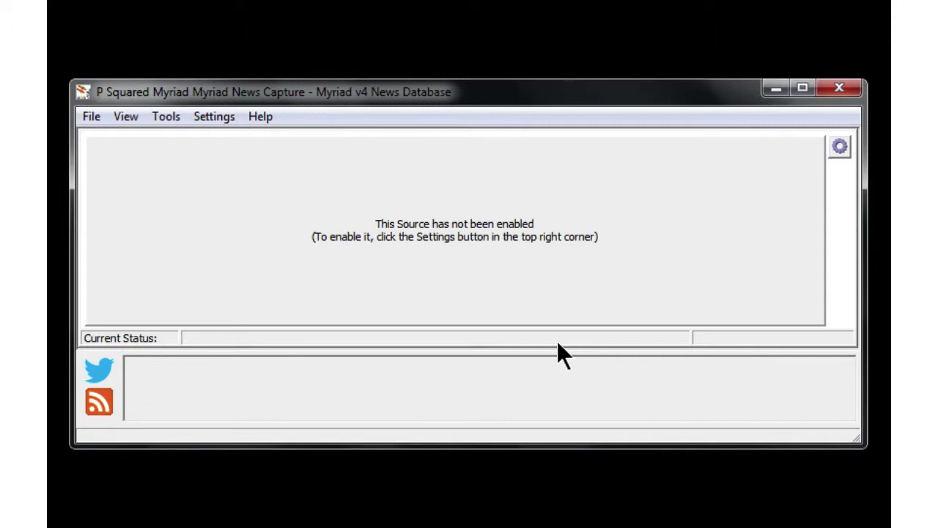
pyautogui.click(212, 118)
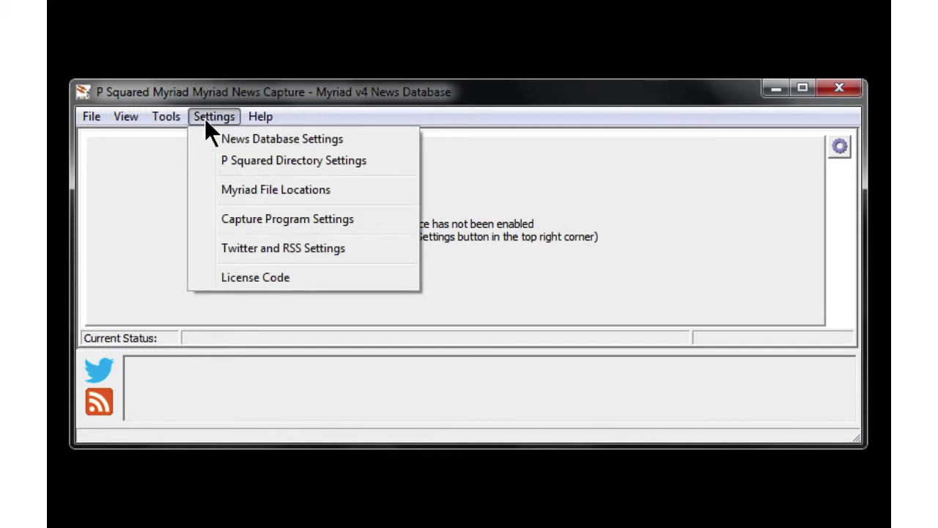
pyautogui.moveTo(93, 117)
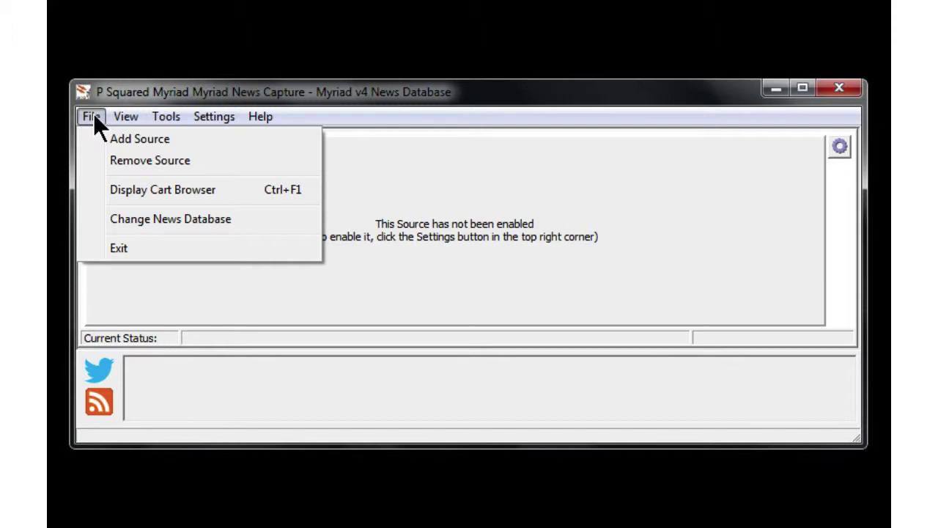
pyautogui.moveTo(127, 119)
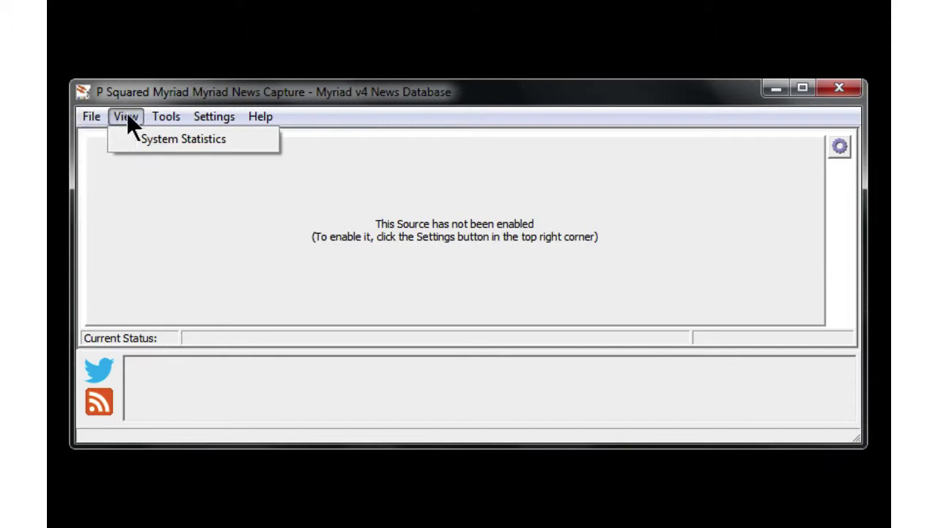
pyautogui.moveTo(175, 119)
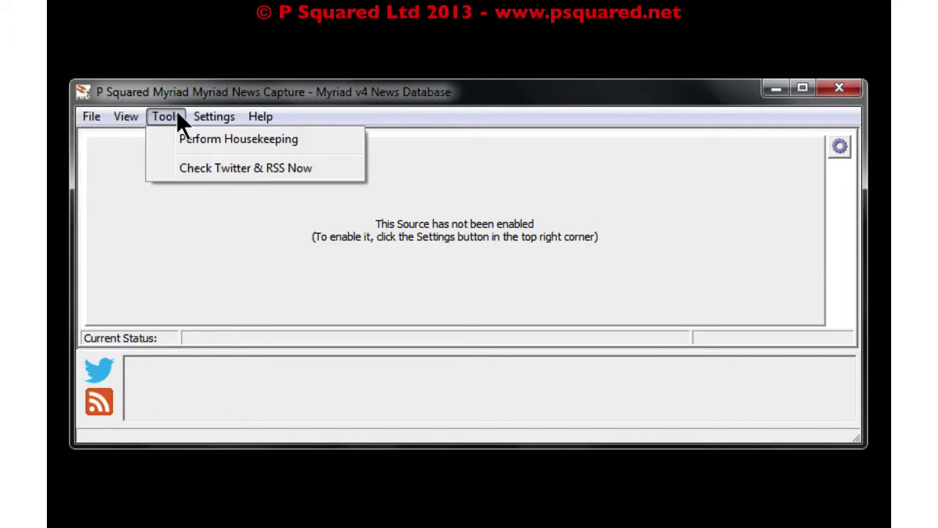
pyautogui.moveTo(214, 121)
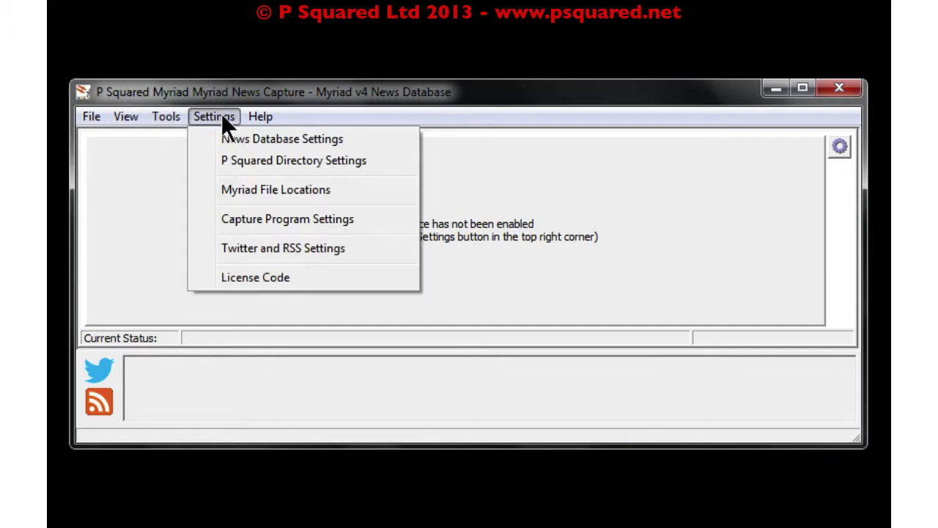
pyautogui.moveTo(264, 121)
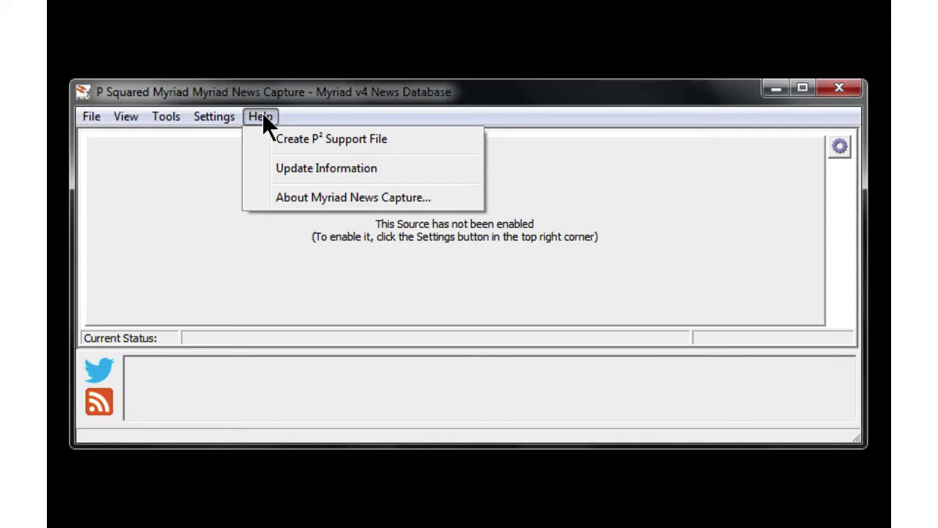
pyautogui.click(841, 145)
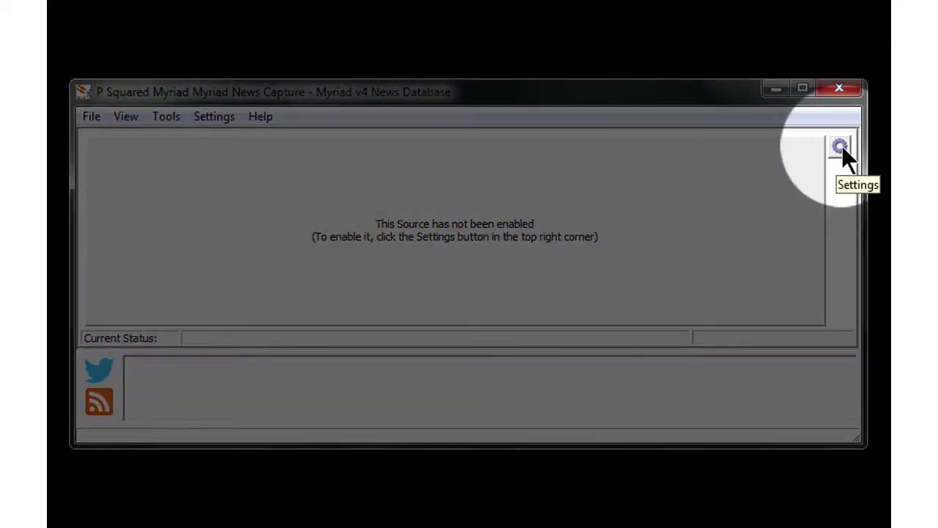
pyautogui.click(842, 145)
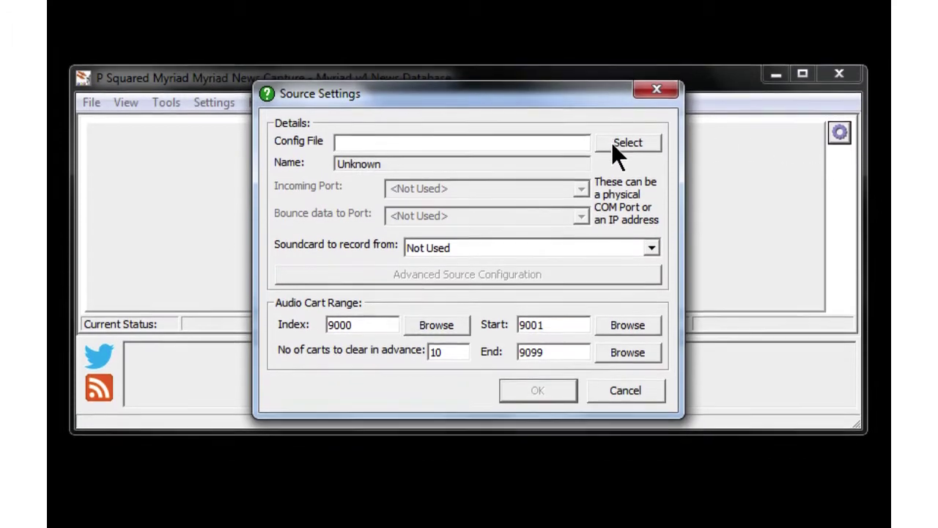
pyautogui.click(613, 125)
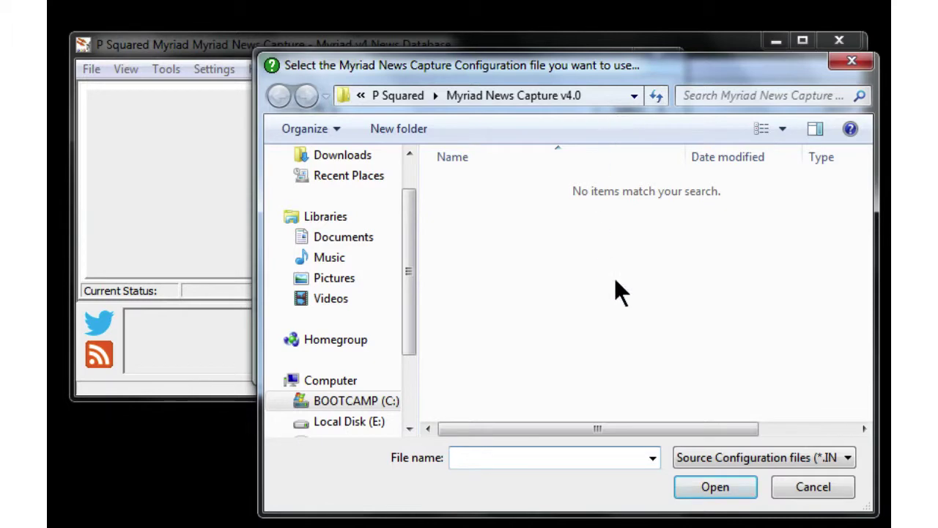
pyautogui.click(811, 482)
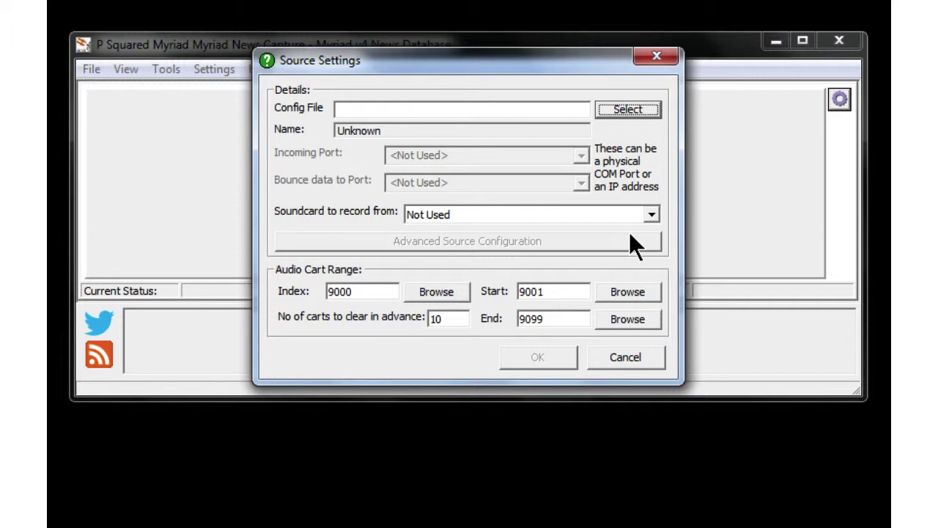
pyautogui.click(652, 216)
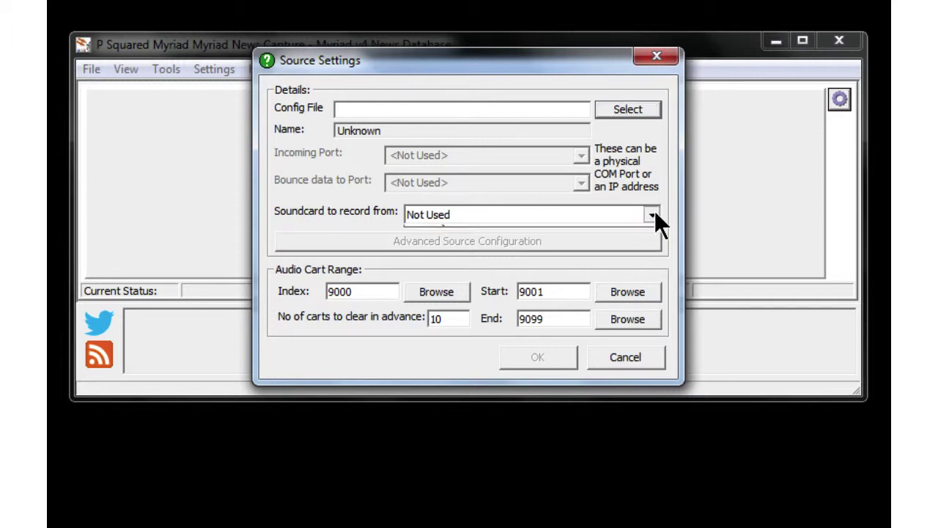
pyautogui.click(652, 216)
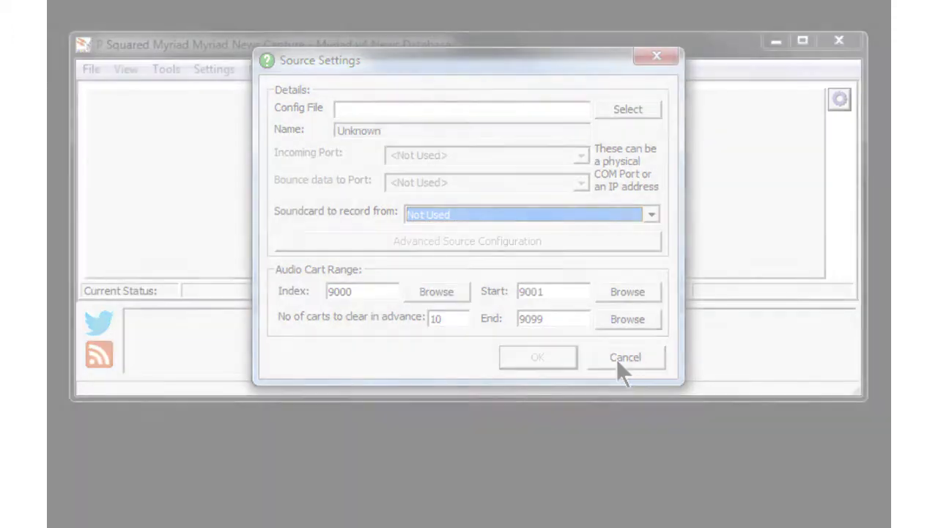
pyautogui.click(619, 361)
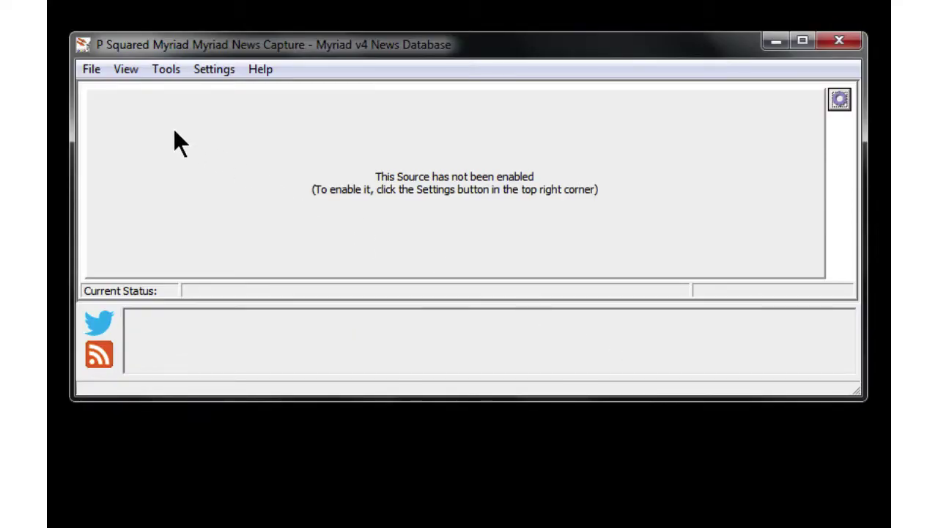
pyautogui.click(206, 73)
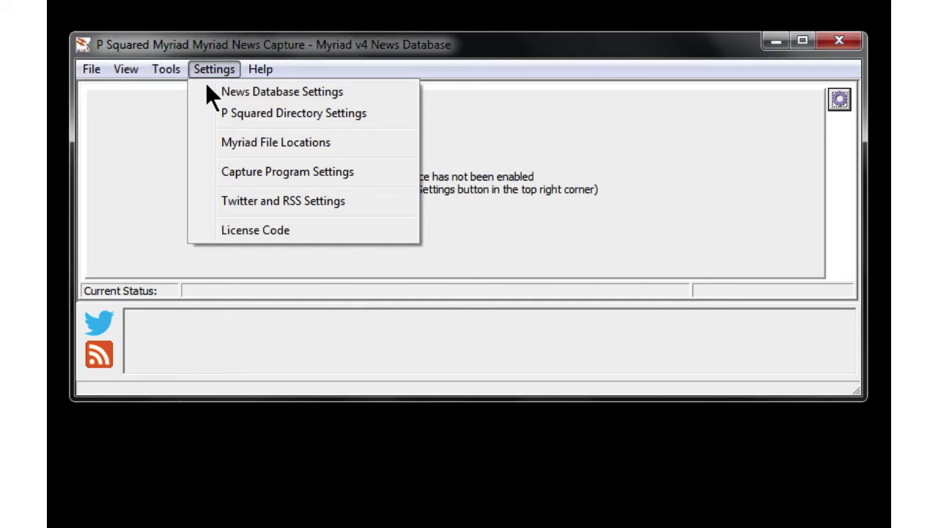
pyautogui.click(225, 176)
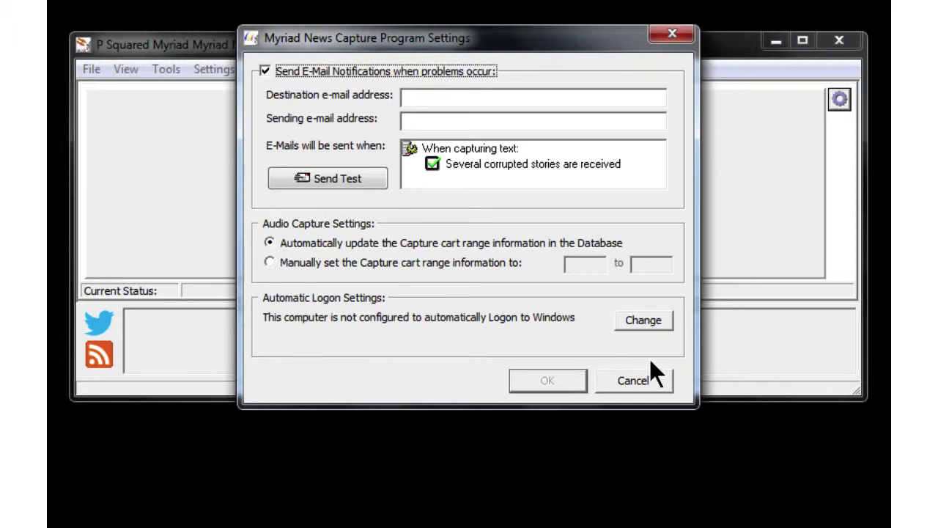
pyautogui.click(635, 380)
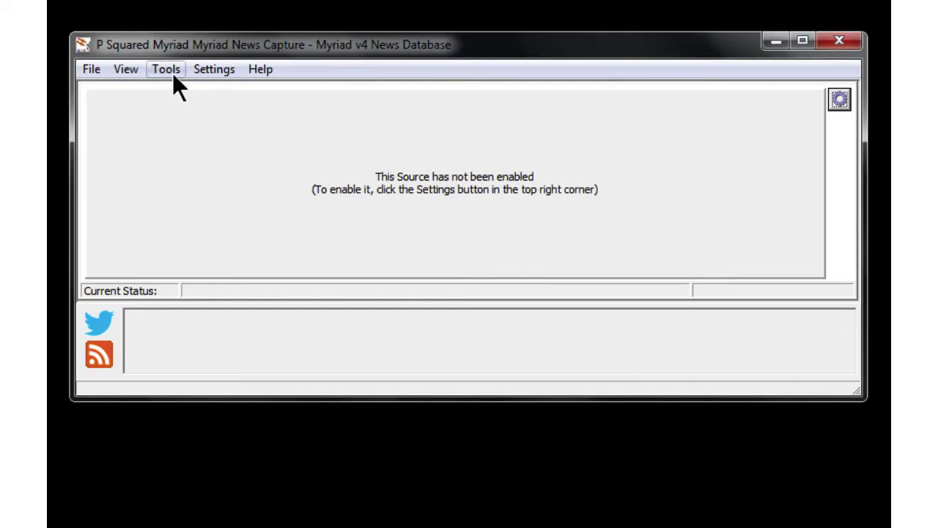
pyautogui.click(166, 69)
pyautogui.moveTo(92, 69)
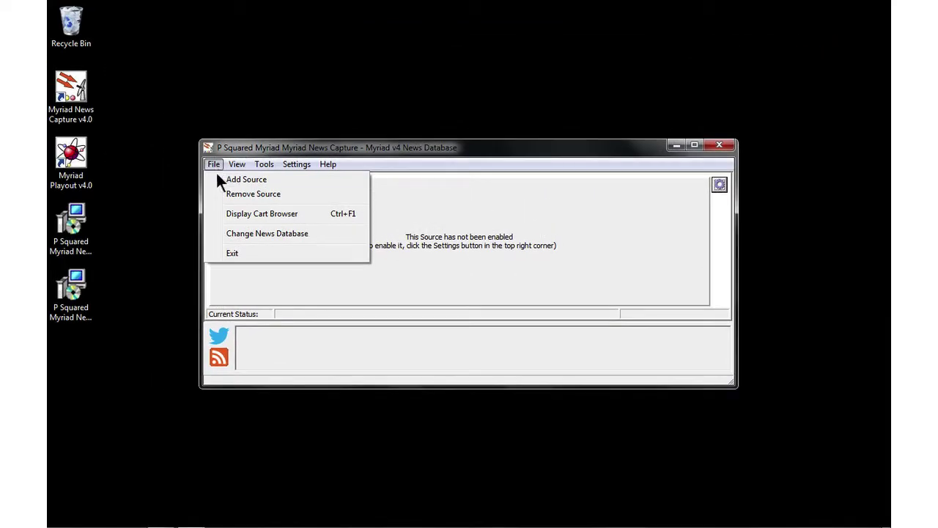
pyautogui.click(218, 180)
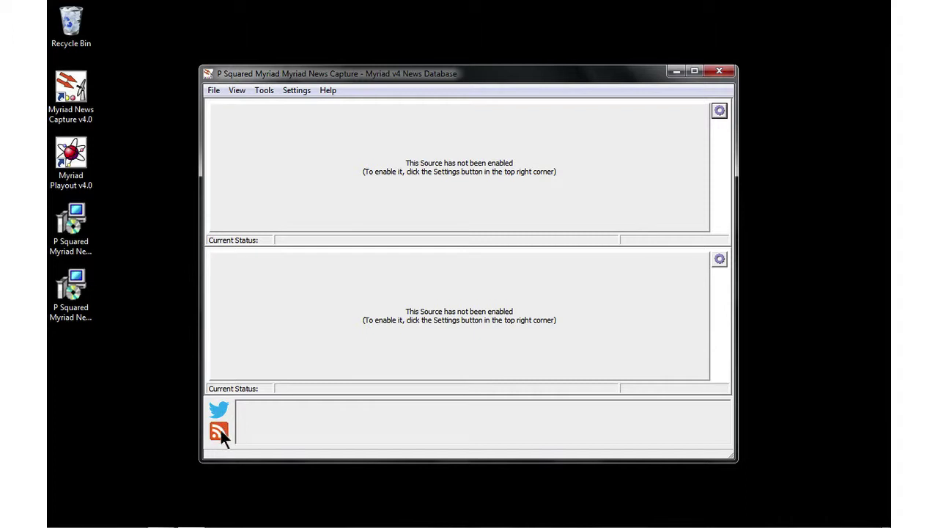
pyautogui.click(212, 89)
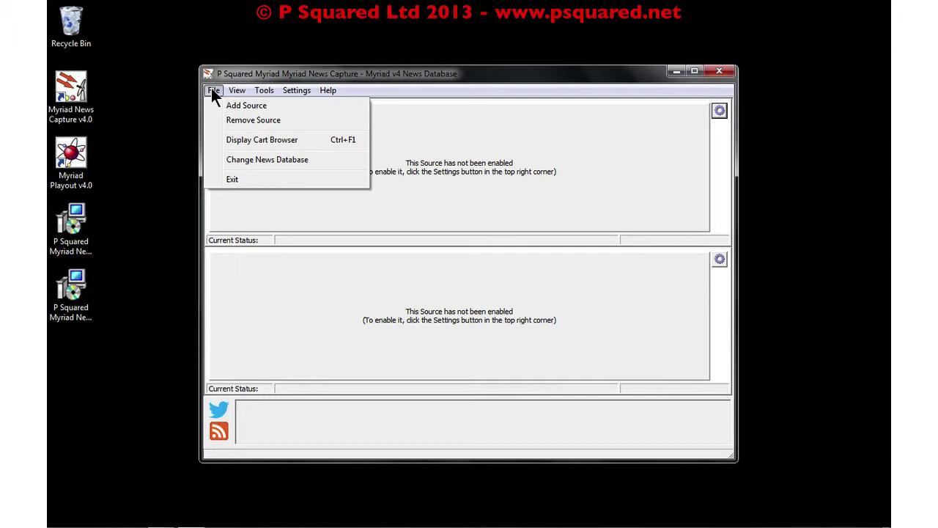
pyautogui.click(216, 118)
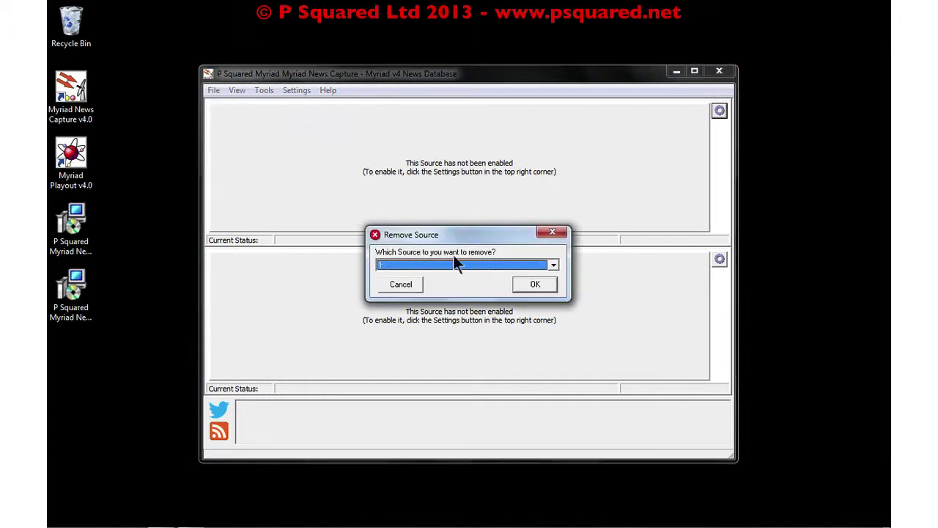
pyautogui.click(473, 264)
pyautogui.click(467, 282)
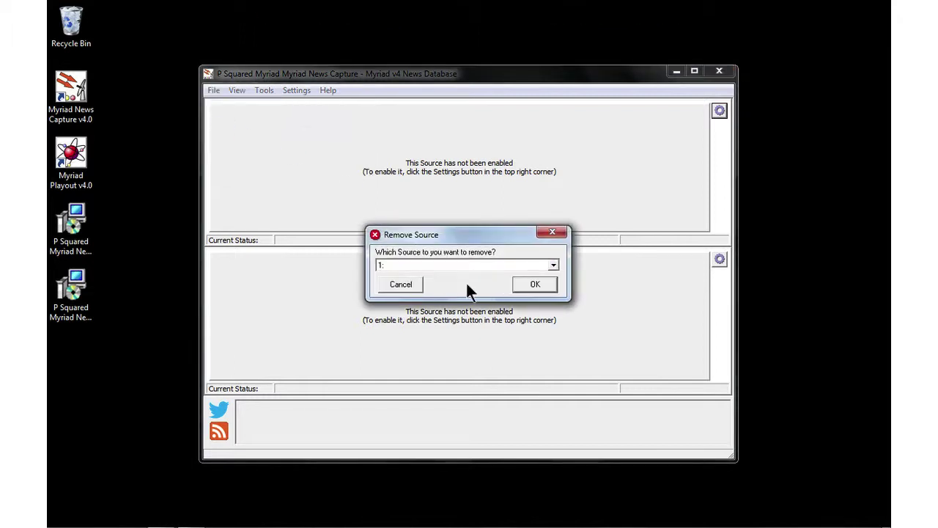
pyautogui.click(529, 285)
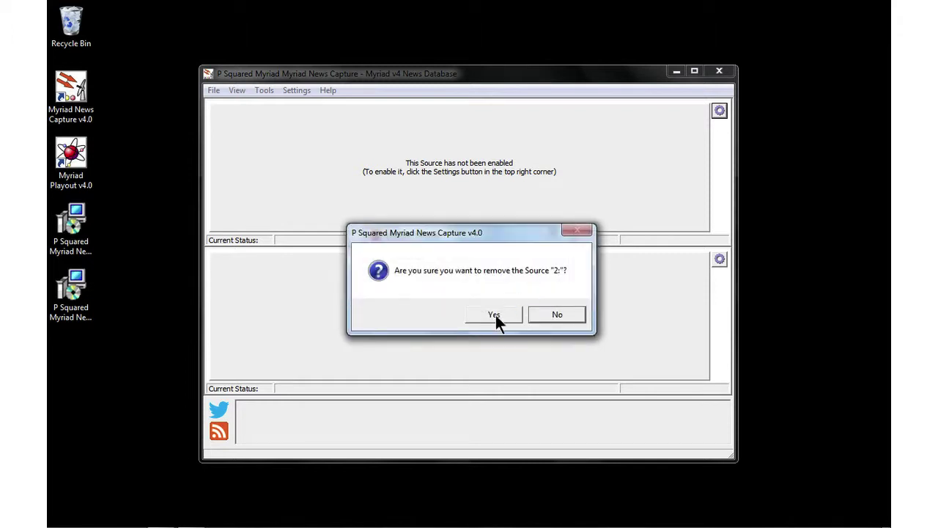
pyautogui.click(493, 314)
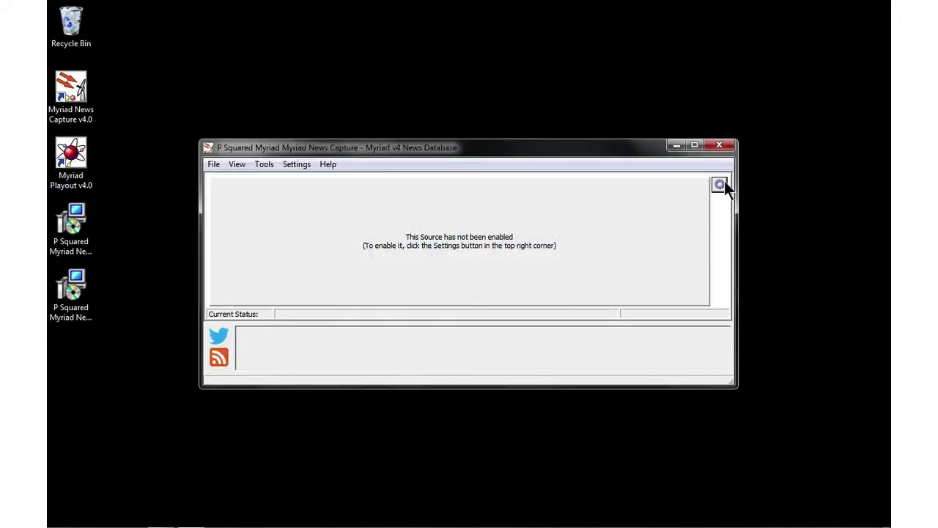
pyautogui.click(724, 181)
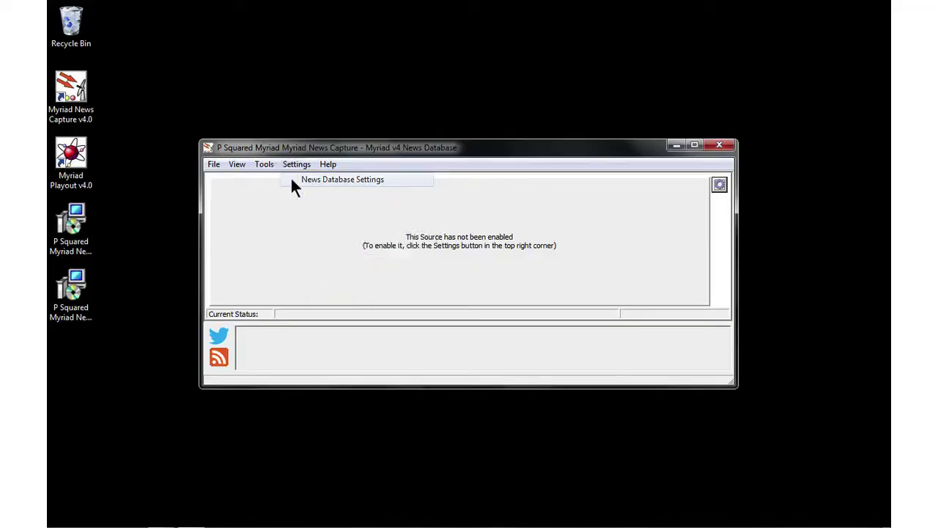
# Review the Stories, Audio, Web (OCP), Bulletins/Dests and Advanced News Database Settings, then accept them
pyautogui.click(290, 177)
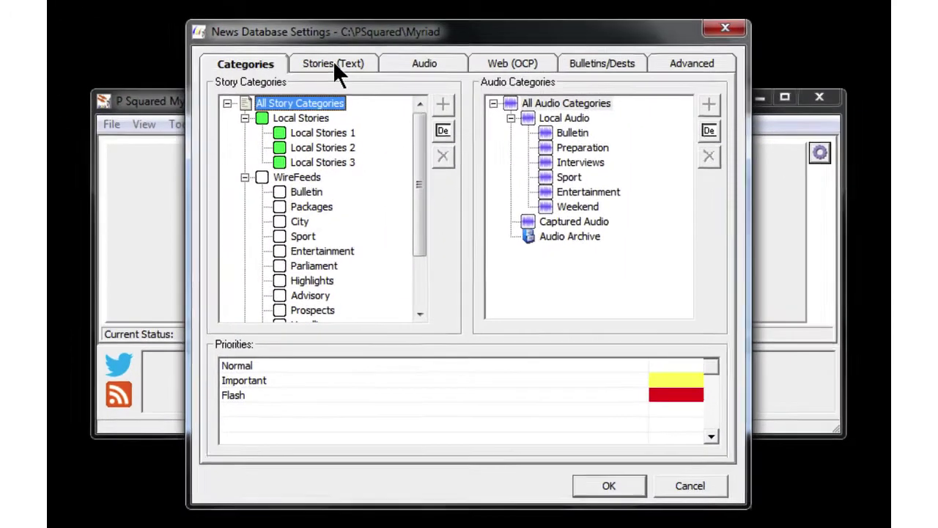
pyautogui.click(364, 111)
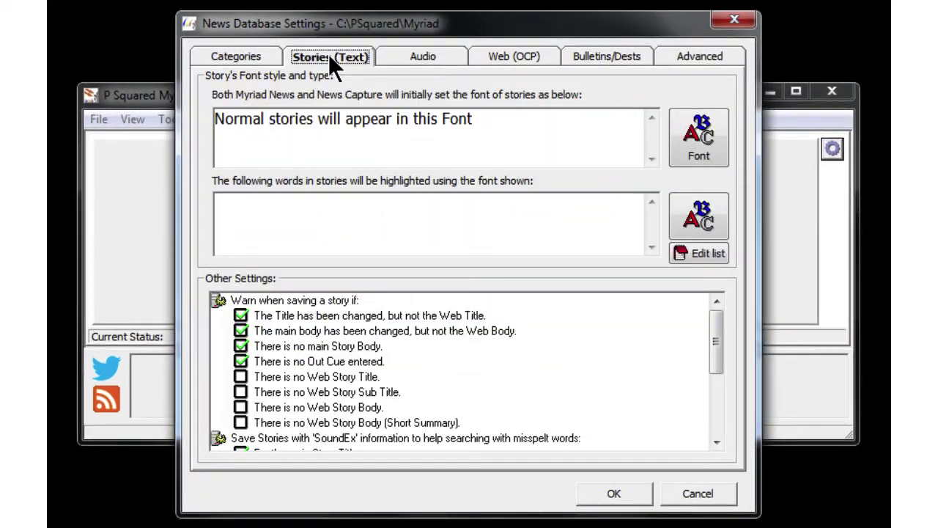
pyautogui.click(423, 58)
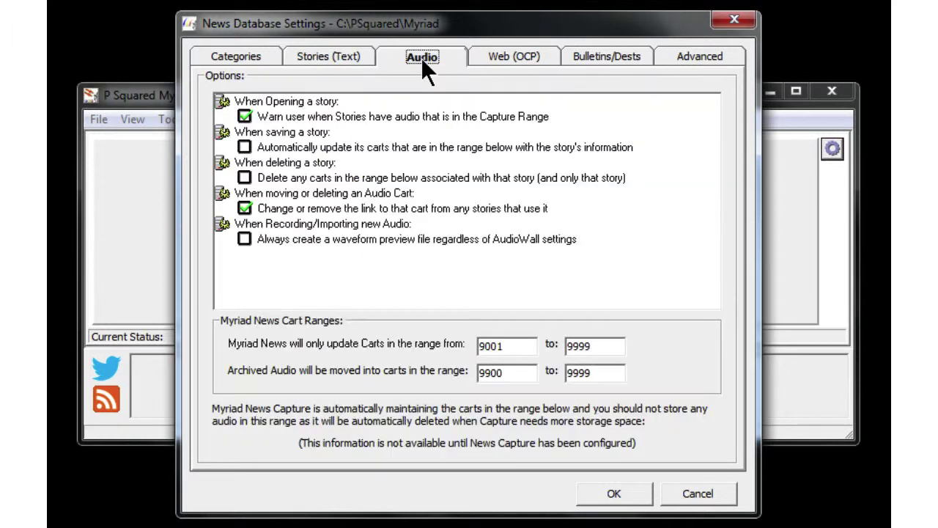
pyautogui.click(521, 66)
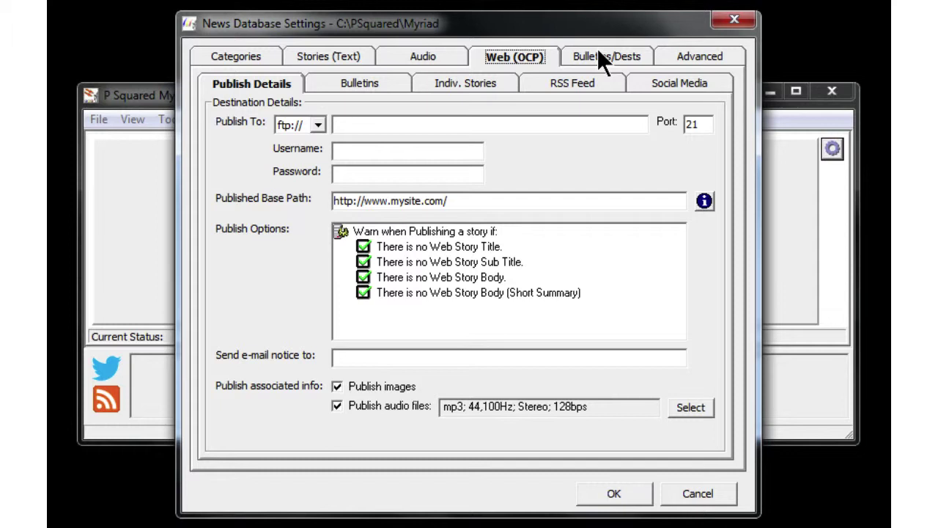
pyautogui.click(571, 84)
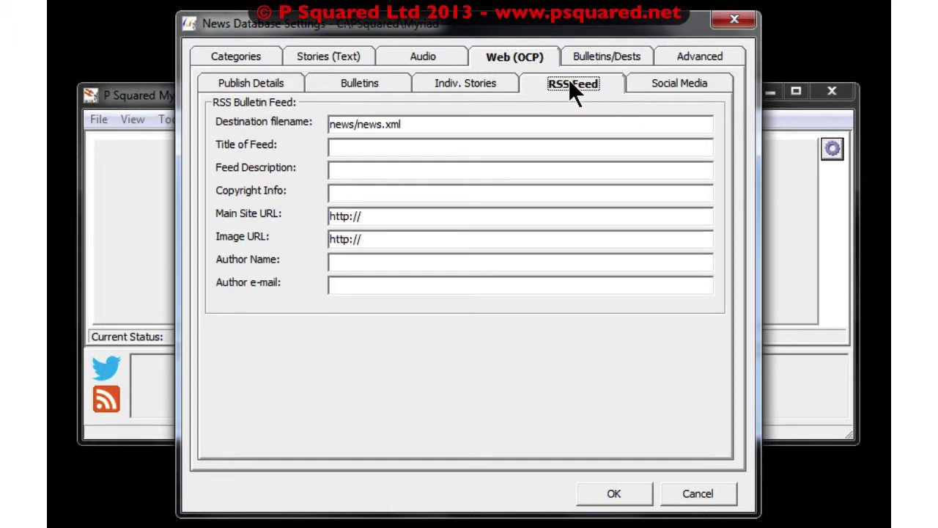
pyautogui.click(463, 82)
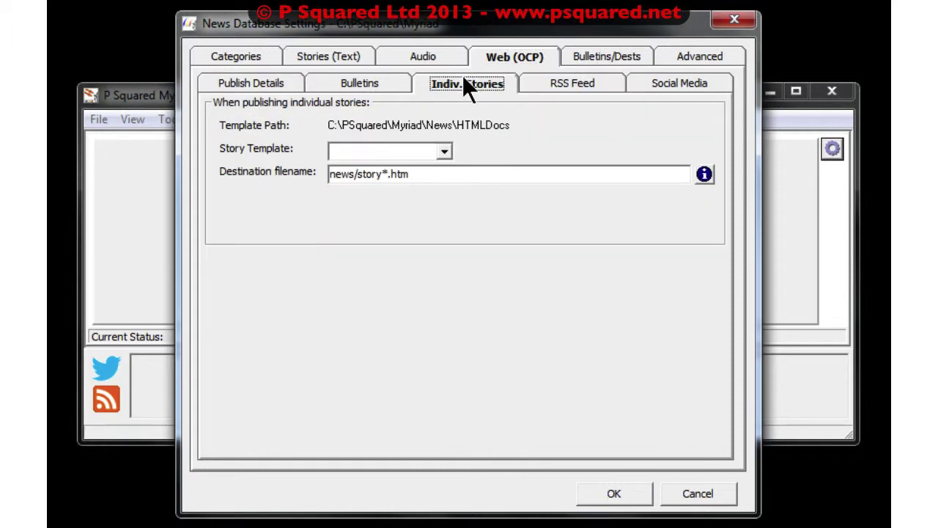
pyautogui.click(261, 83)
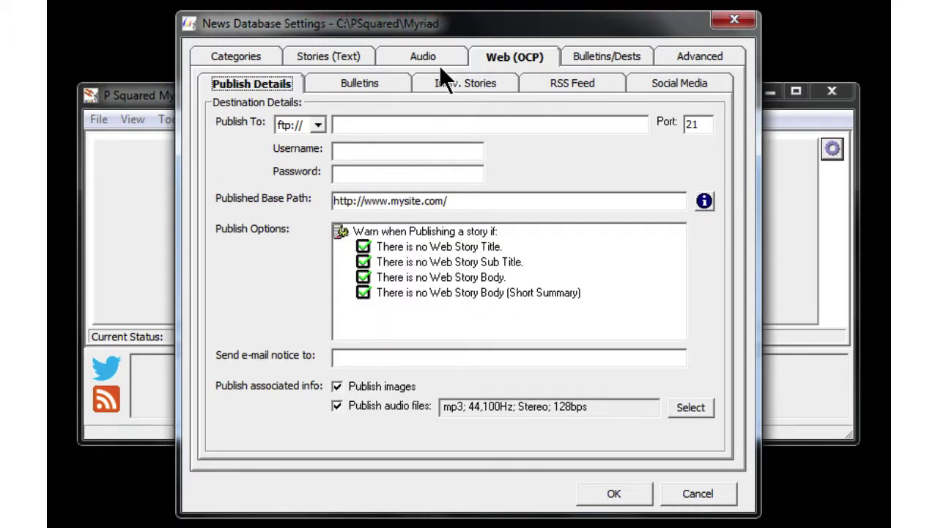
pyautogui.click(591, 59)
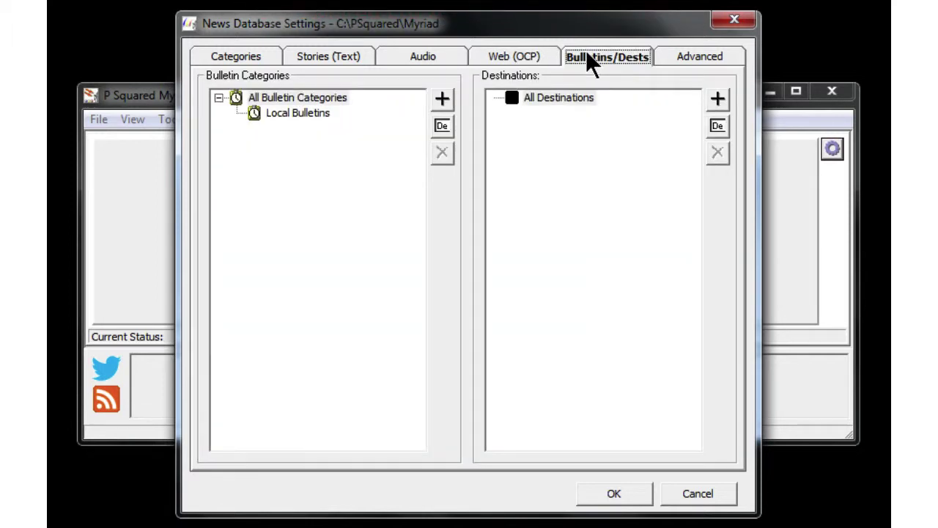
pyautogui.click(688, 63)
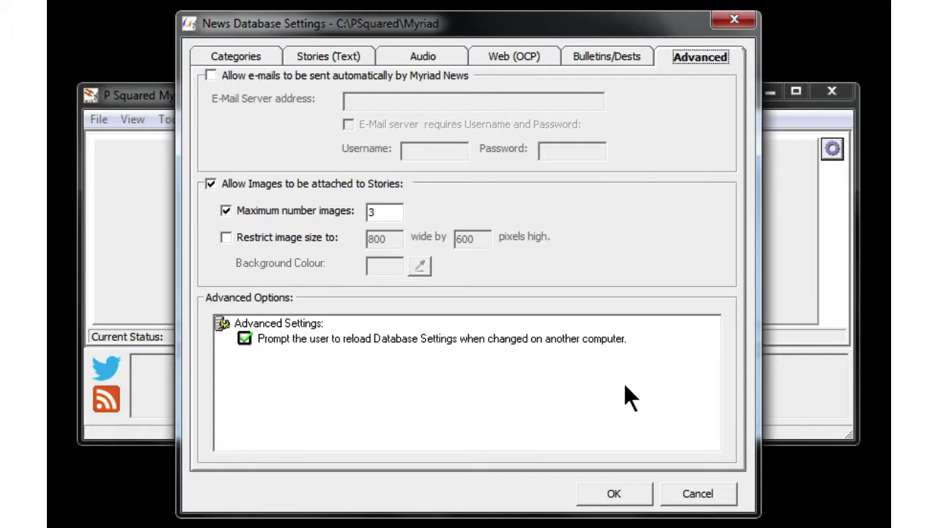
pyautogui.click(631, 499)
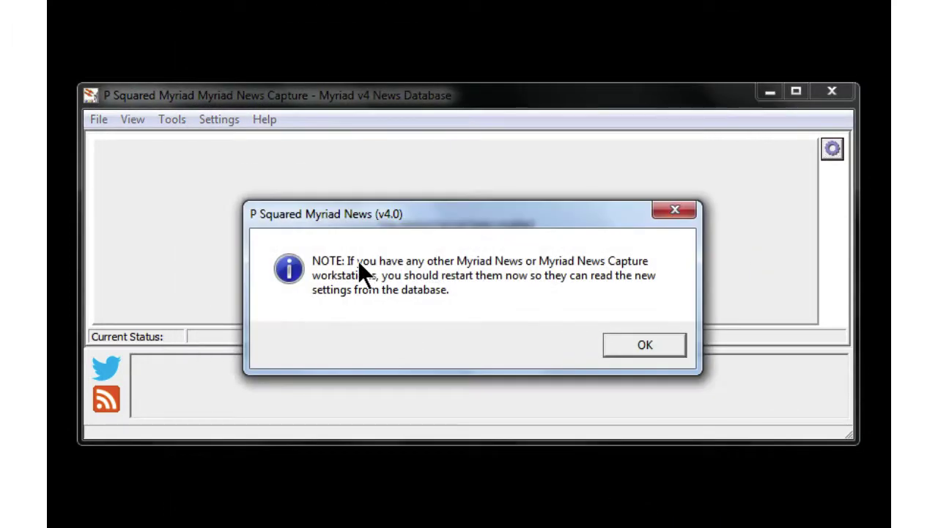
# Dismiss the restart note, then open and close Twitter and RSS Settings, raising the .NET error
pyautogui.click(639, 348)
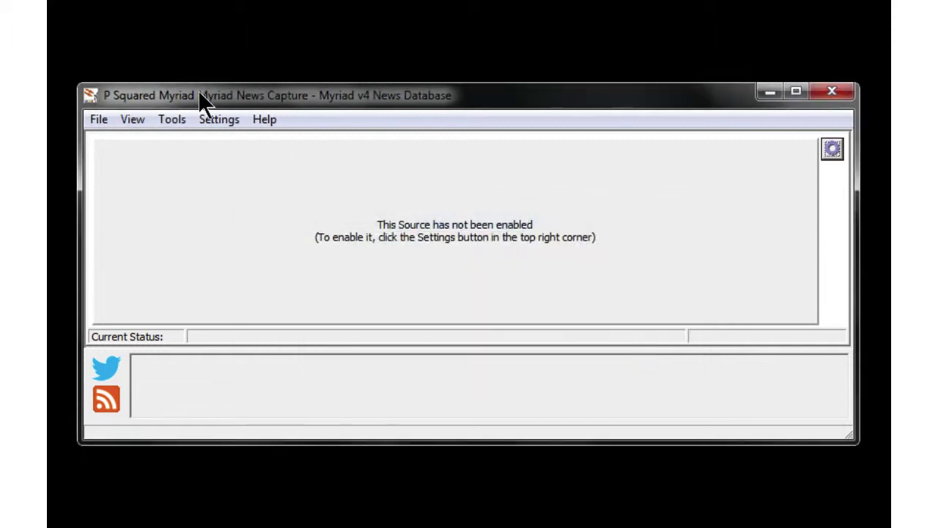
pyautogui.click(233, 124)
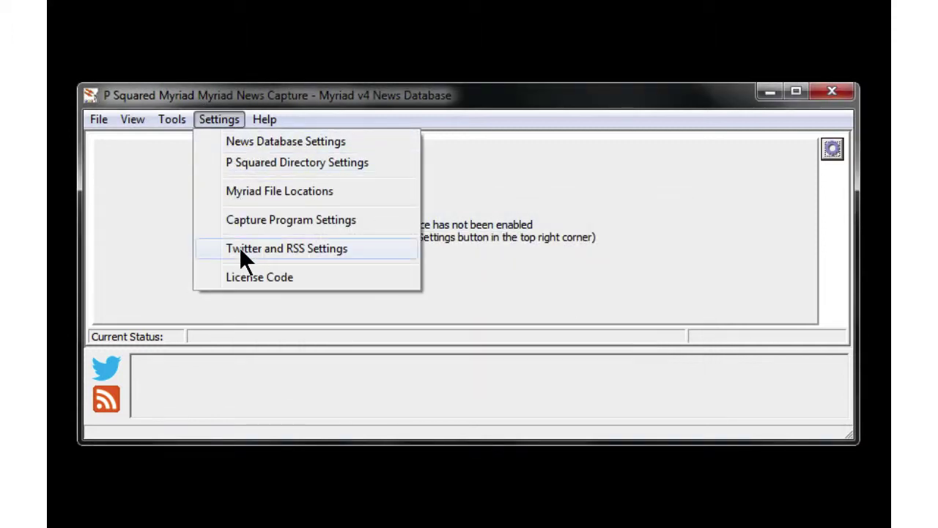
pyautogui.click(238, 247)
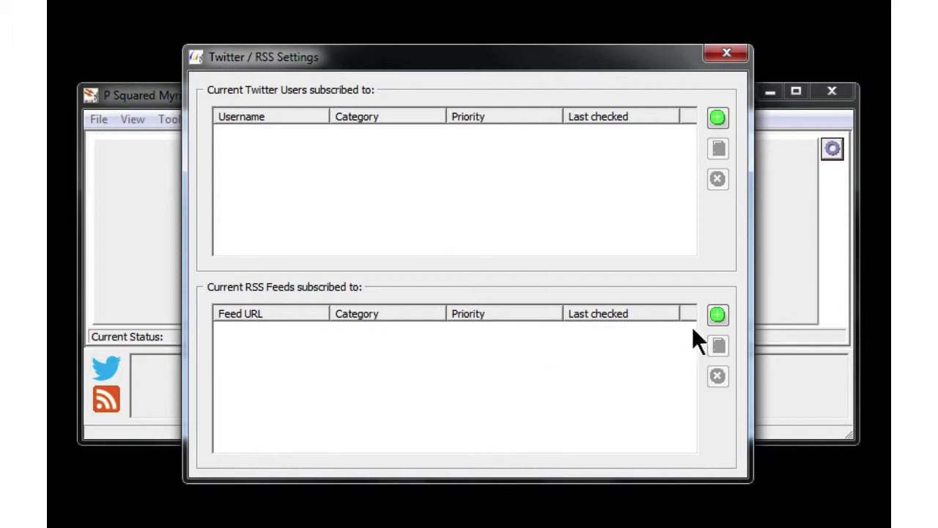
pyautogui.click(723, 56)
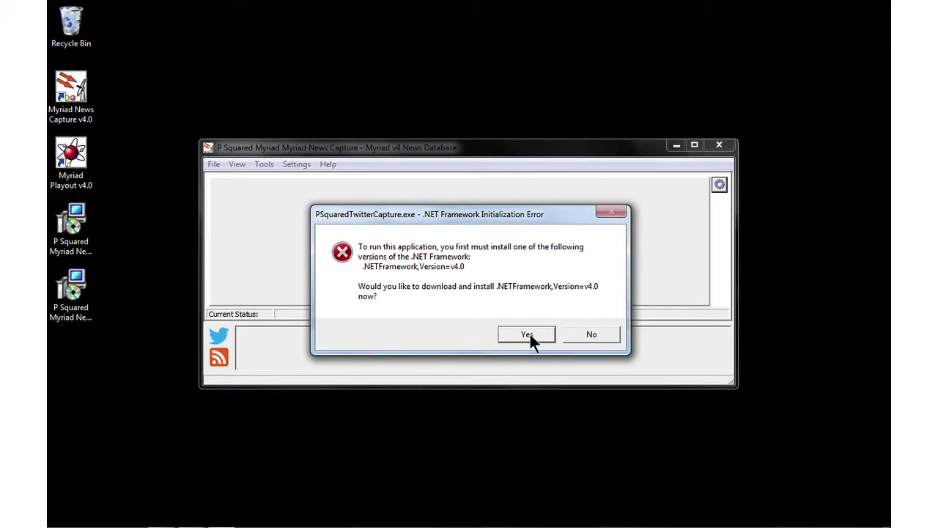
# Download and install .NET Framework 4 via dotNetFx40_Full_x86_x64.exe, then close Firefox Downloads
pyautogui.click(528, 335)
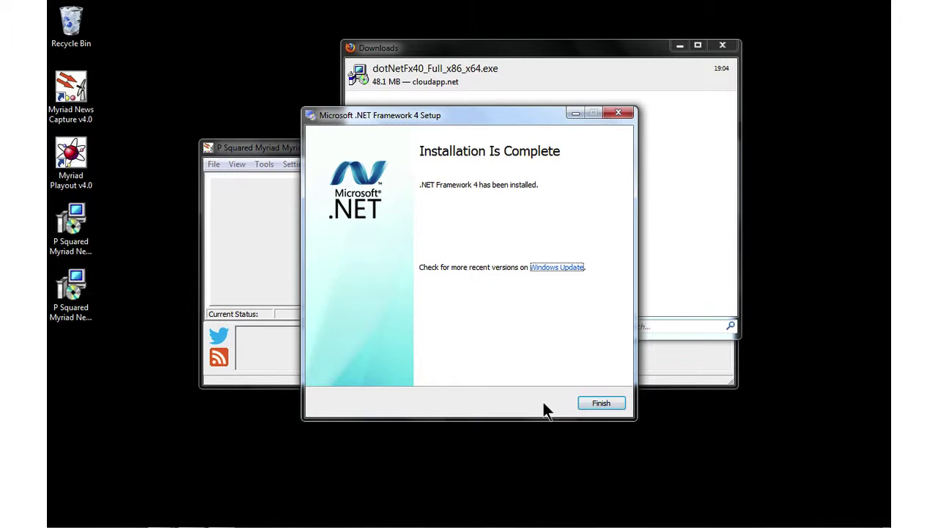
pyautogui.click(602, 403)
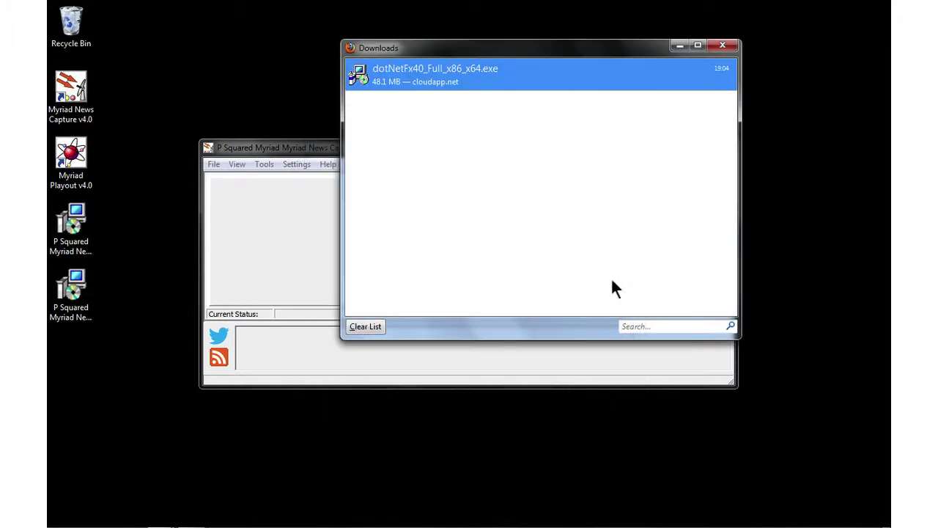
pyautogui.click(721, 48)
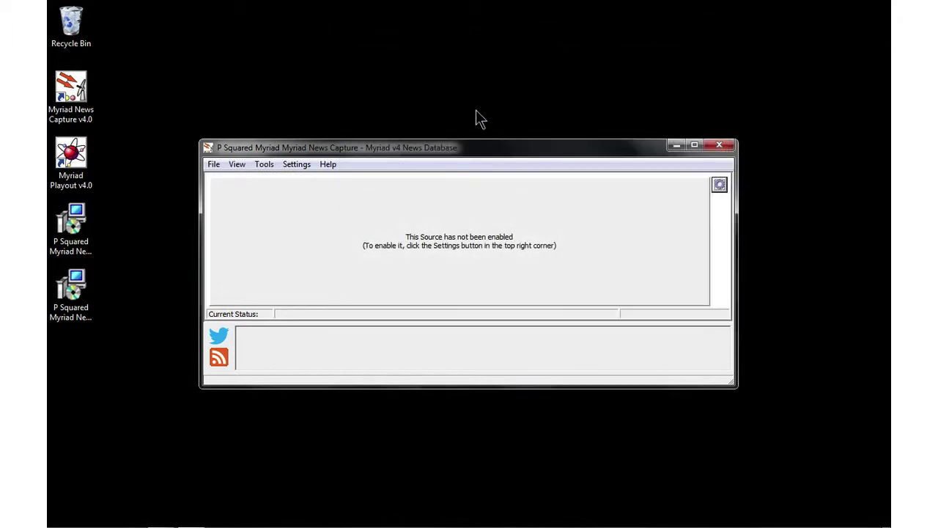
# Start a new, blank RSS feed subscription in Twitter and RSS Settings
pyautogui.click(297, 165)
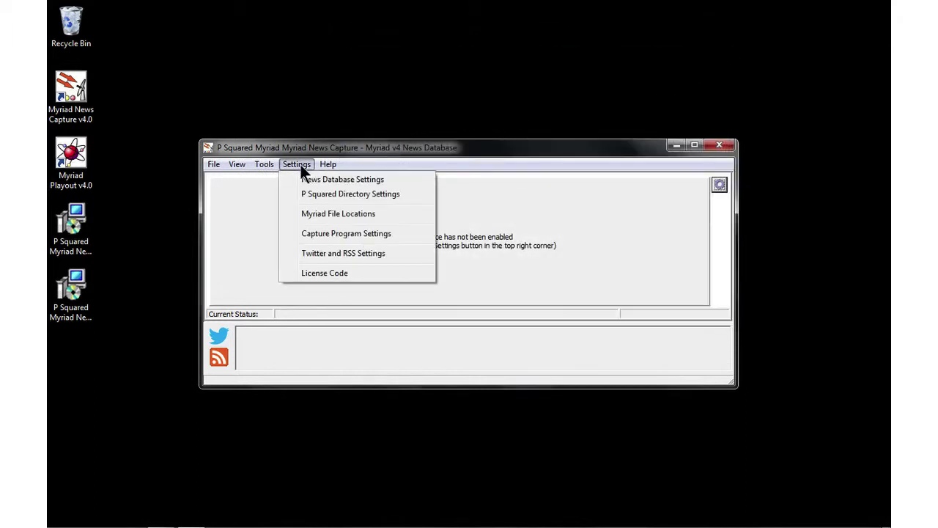
pyautogui.click(315, 252)
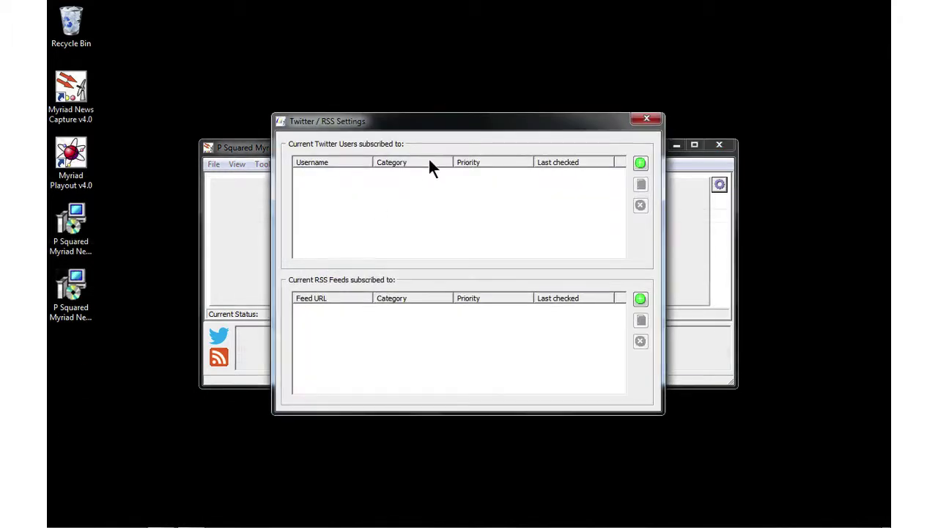
pyautogui.click(639, 299)
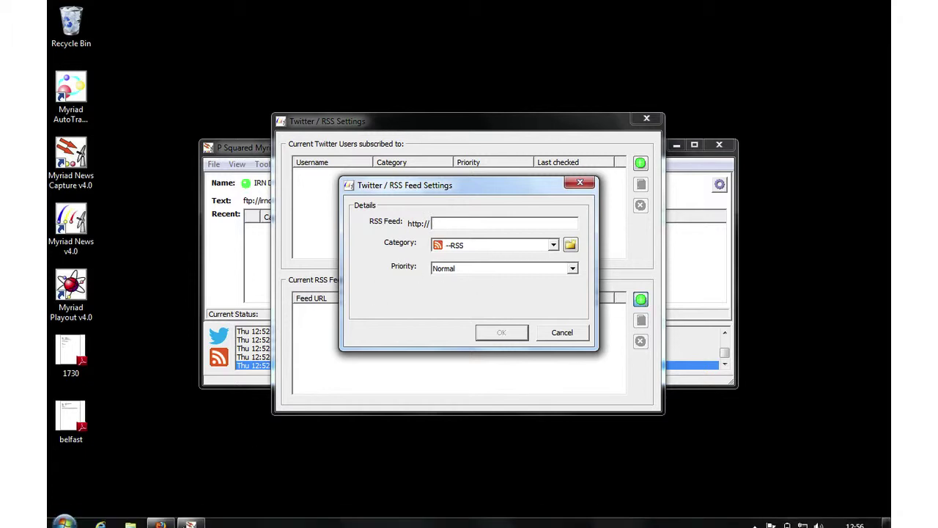
# Copy the BBC News RSS link address from the BBC News page in Firefox
pyautogui.click(162, 518)
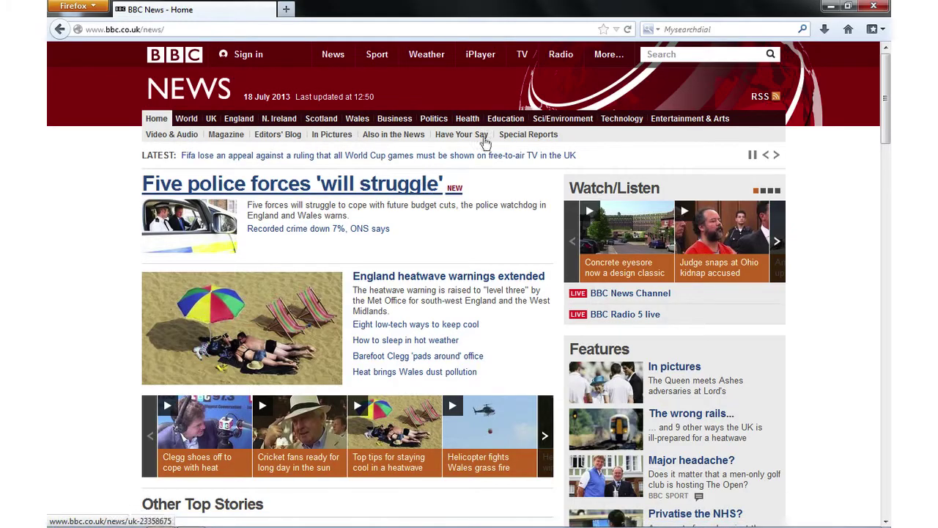
pyautogui.rightClick(762, 100)
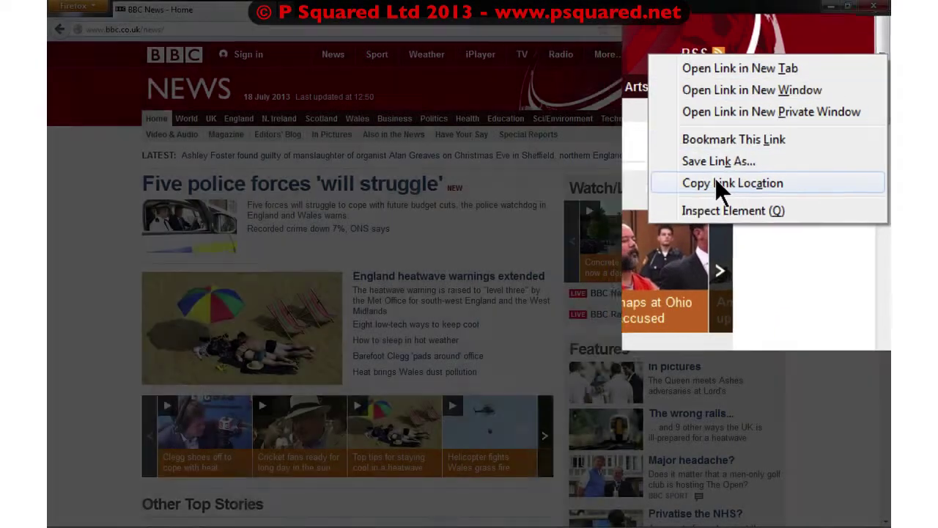
pyautogui.click(719, 183)
pyautogui.click(828, 8)
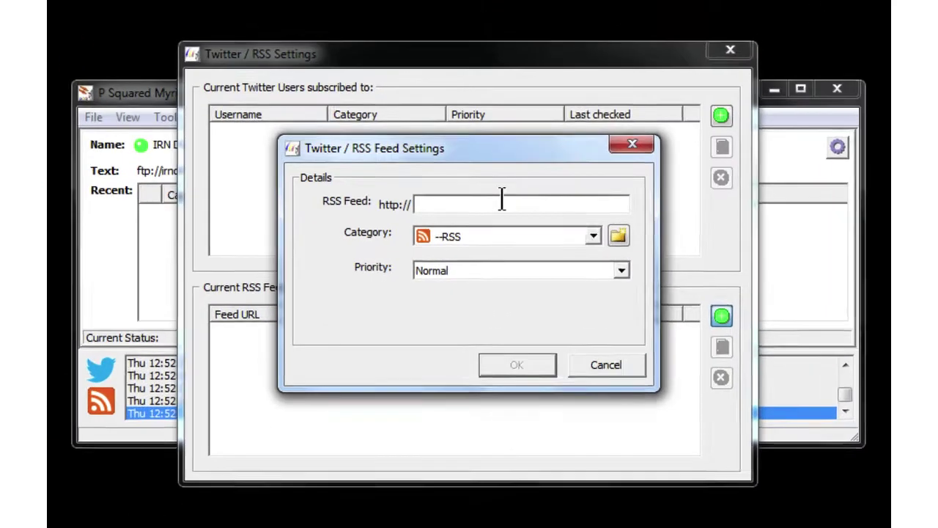
pyautogui.rightClick(502, 199)
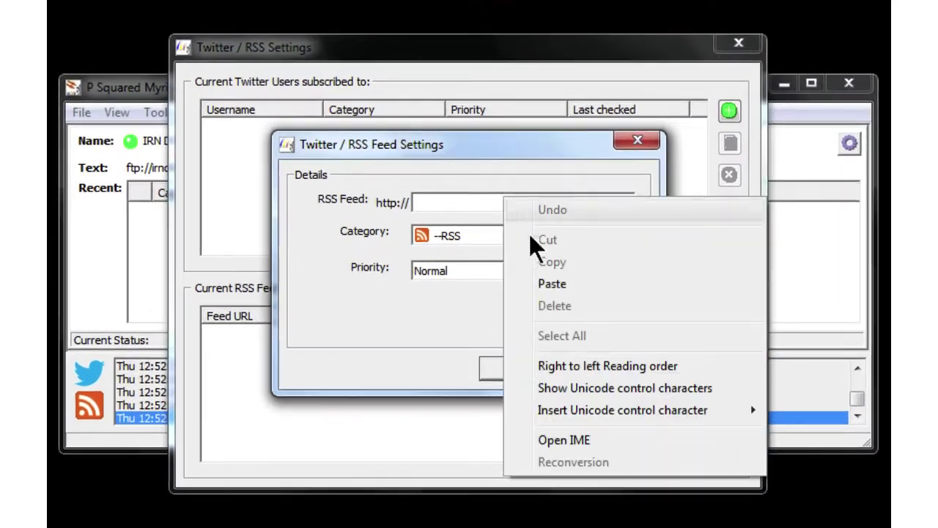
pyautogui.click(550, 281)
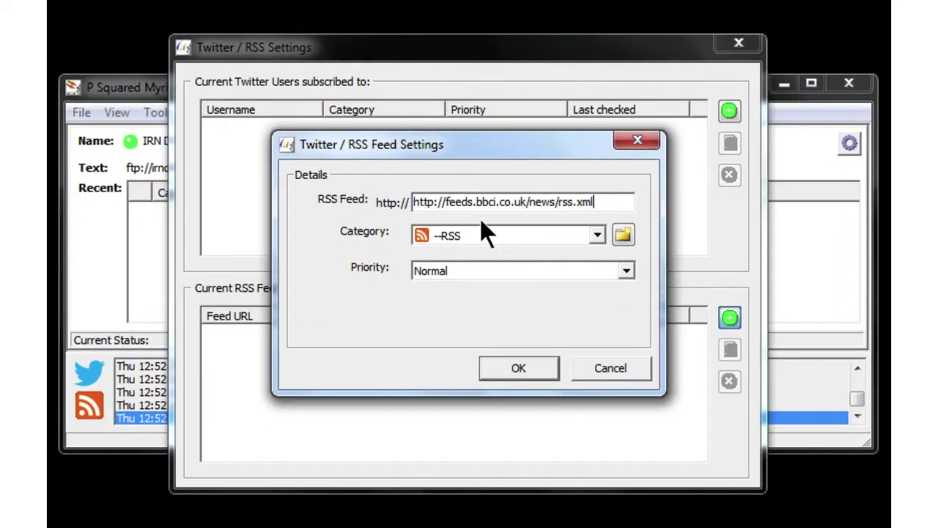
pyautogui.click(446, 202)
pyautogui.press('BackSpace')
pyautogui.press('BackSpace')
pyautogui.press('BackSpace')
pyautogui.press('BackSpace')
pyautogui.press('BackSpace')
pyautogui.press('BackSpace')
pyautogui.press('BackSpace')
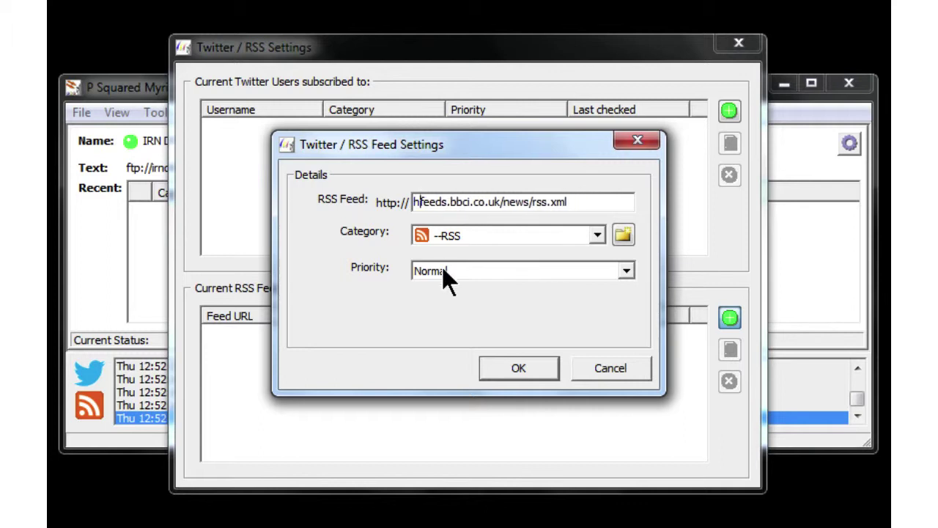
pyautogui.click(597, 233)
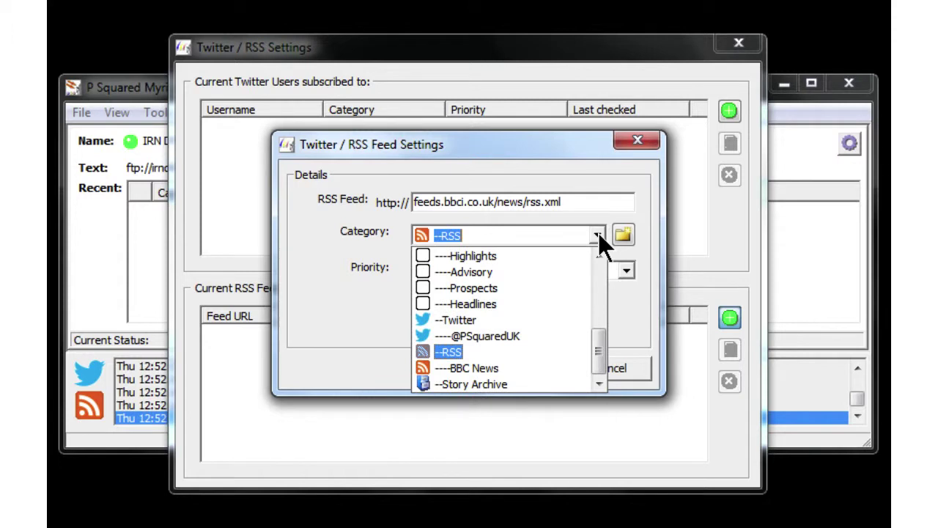
pyautogui.click(450, 362)
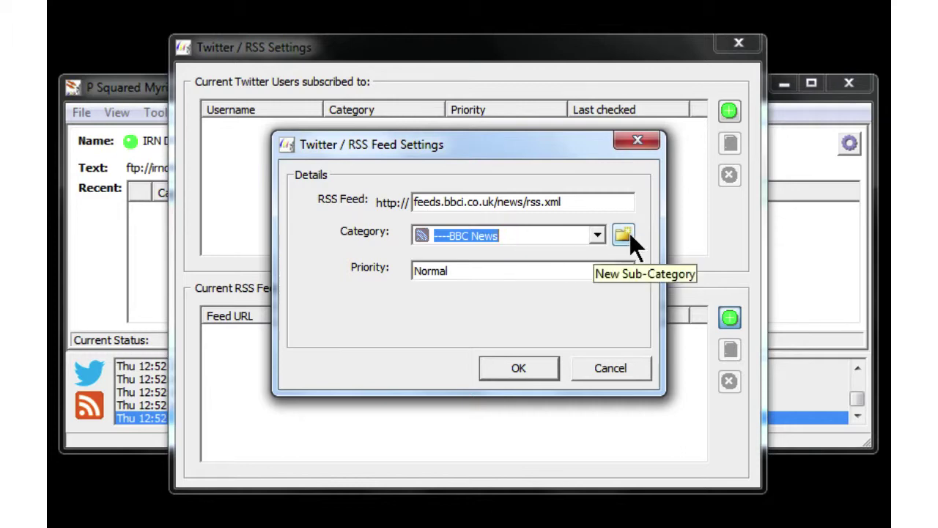
pyautogui.click(504, 361)
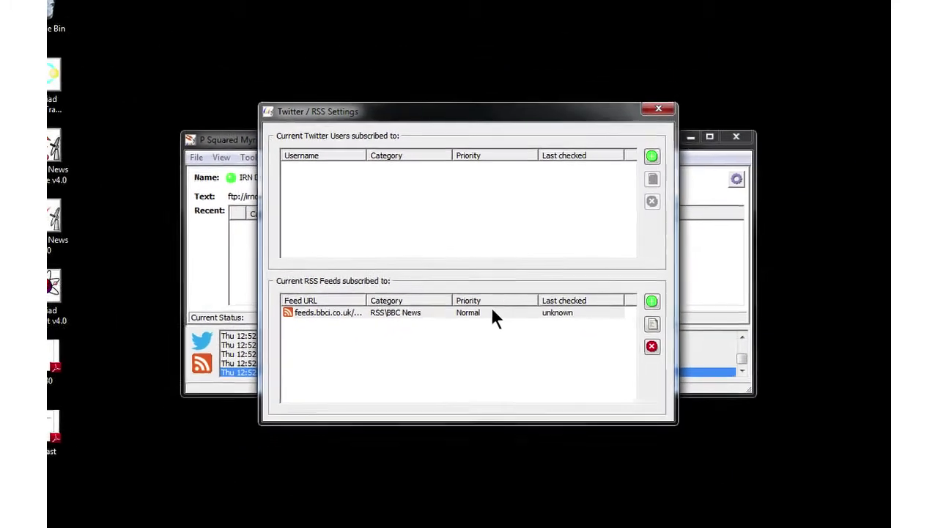
# Load the BBC News Essex page in Firefox and copy its RSS link
pyautogui.moveTo(205, 523)
pyautogui.click(160, 518)
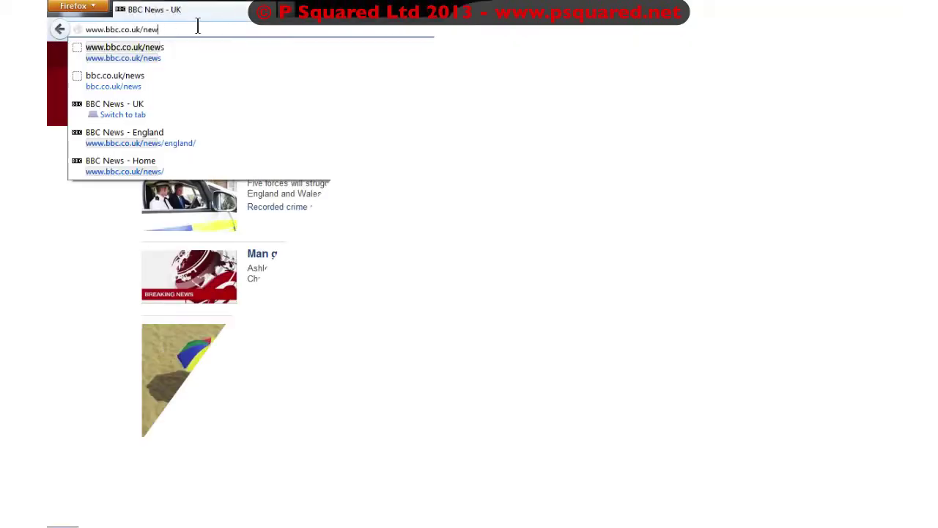
pyautogui.press('BackSpace')
pyautogui.press('BackSpace')
pyautogui.press('BackSpace')
pyautogui.write('ess')
pyautogui.press('Return')
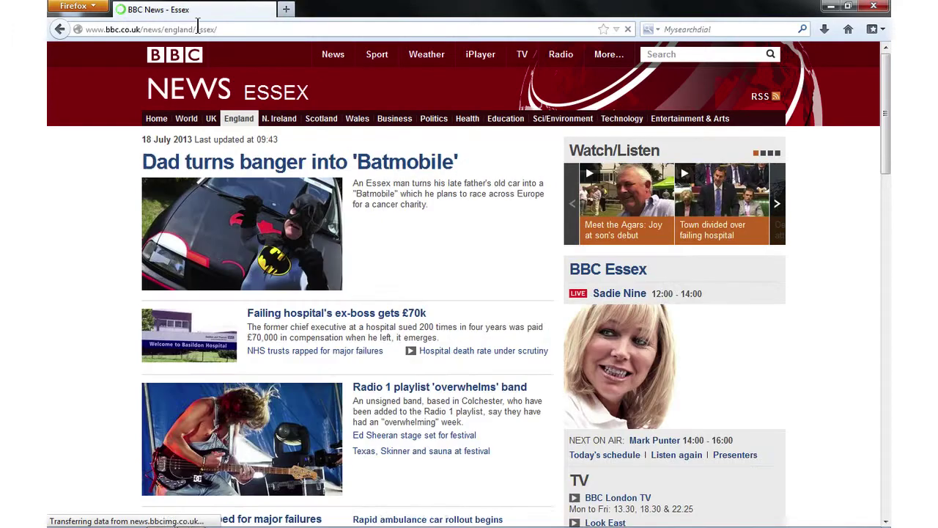
pyautogui.rightClick(757, 101)
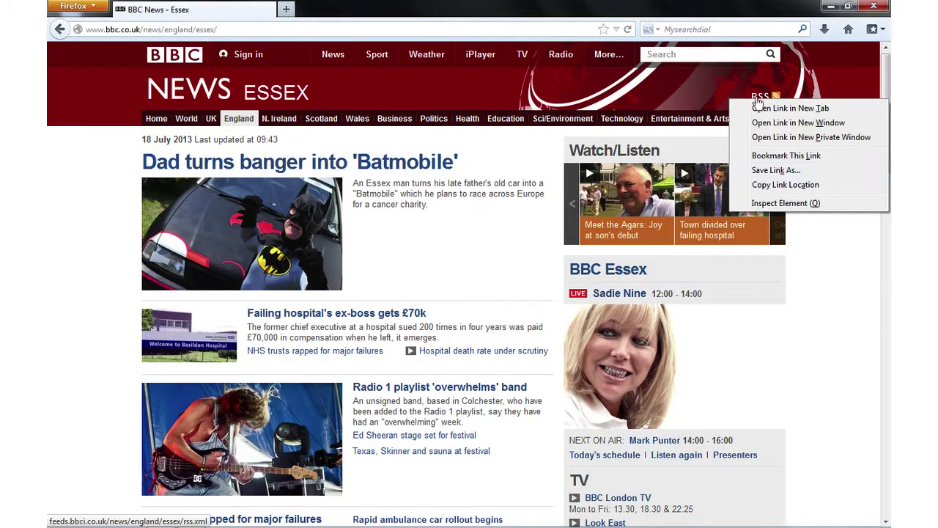
pyautogui.click(785, 185)
# Start a new feed holding feeds.bbci.co.uk/news/england/essex/rss.xml, removing the duplicated http prefix
pyautogui.click(831, 7)
pyautogui.click(639, 297)
pyautogui.hotkey('ctrl', 'v')
pyautogui.doubleClick(439, 223)
pyautogui.press('Delete')
pyautogui.press('Delete')
pyautogui.press('Delete')
pyautogui.press('Delete')
pyautogui.click(553, 245)
# File the Essex feed under a new RSS sub-category named 'Essex' and save it
pyautogui.click(461, 323)
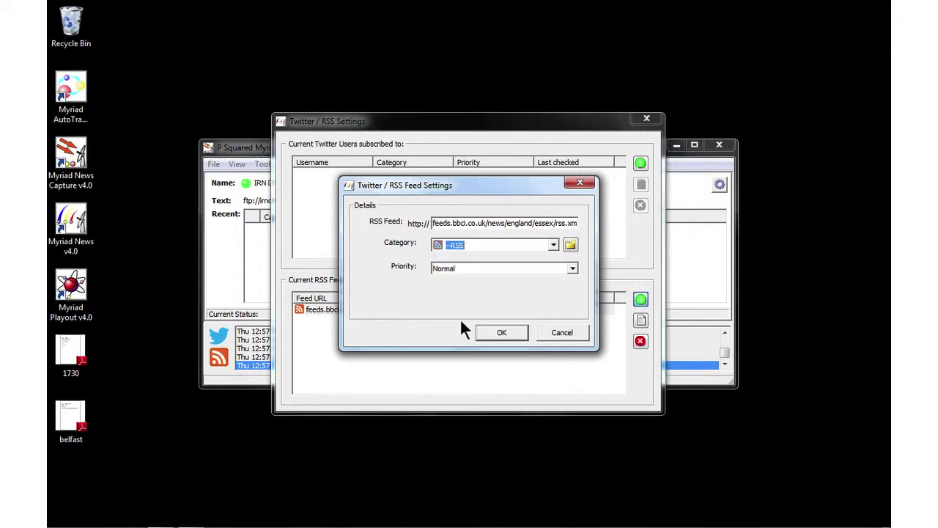
pyautogui.click(572, 244)
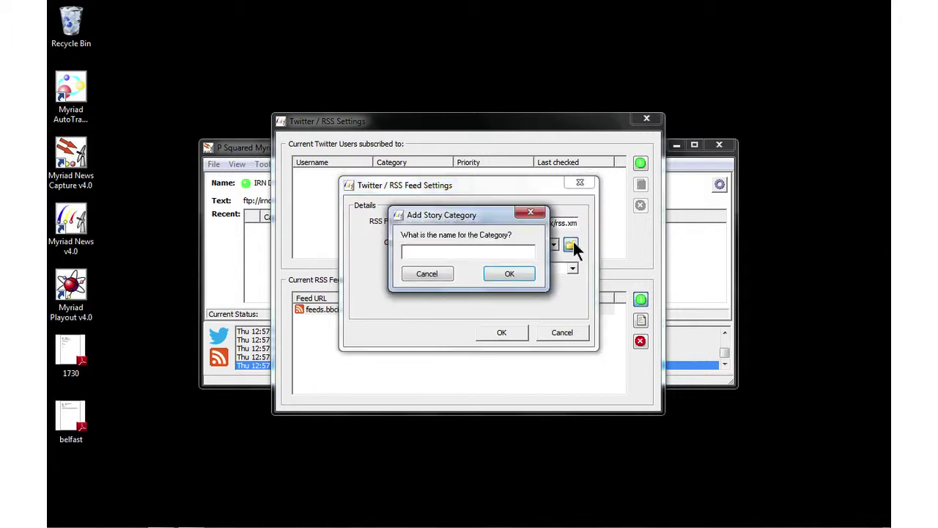
pyautogui.write('Essex')
pyautogui.press('Return')
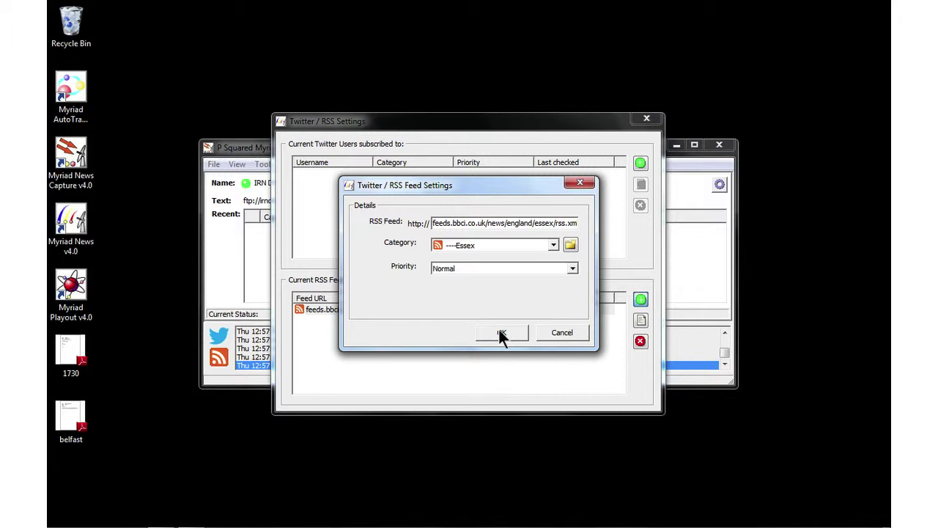
pyautogui.click(501, 333)
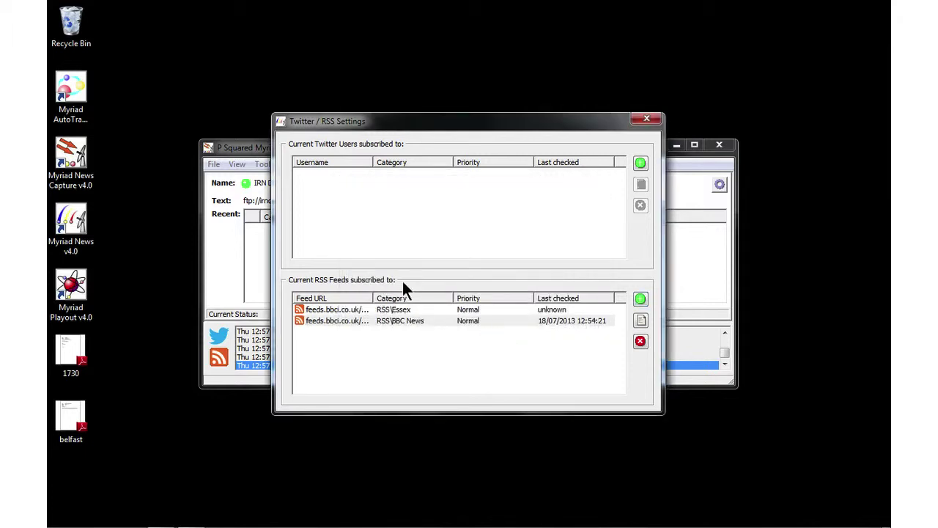
# Open a blank Twitter user entry after checking the correspondent's Twitter account on BBC Technology
pyautogui.click(641, 163)
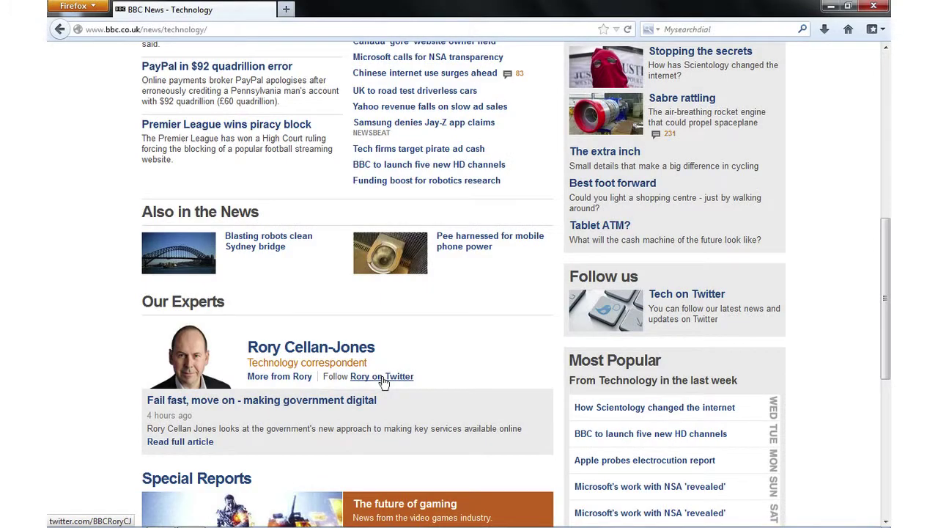
pyautogui.click(185, 521)
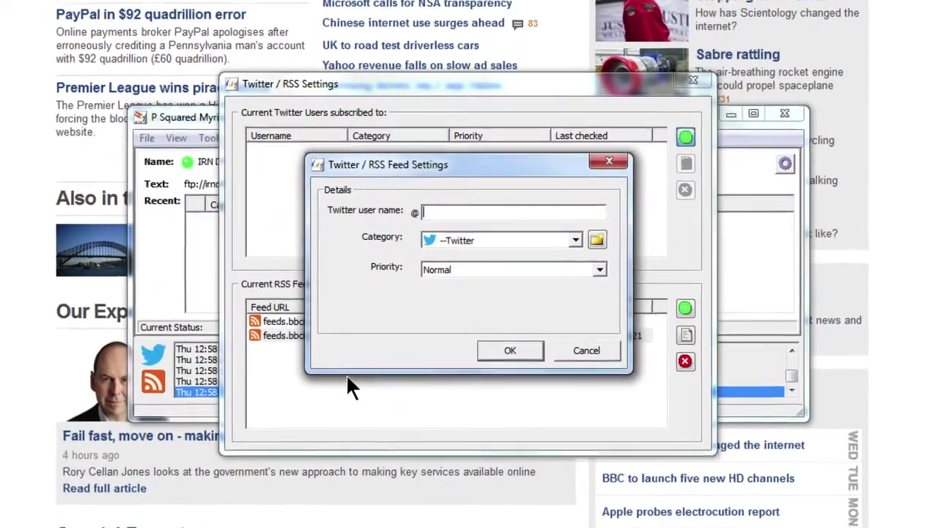
# Enter the correspondent's Twitter user name, give it its own new sub-category, and save the subscription
pyautogui.write('bbcr')
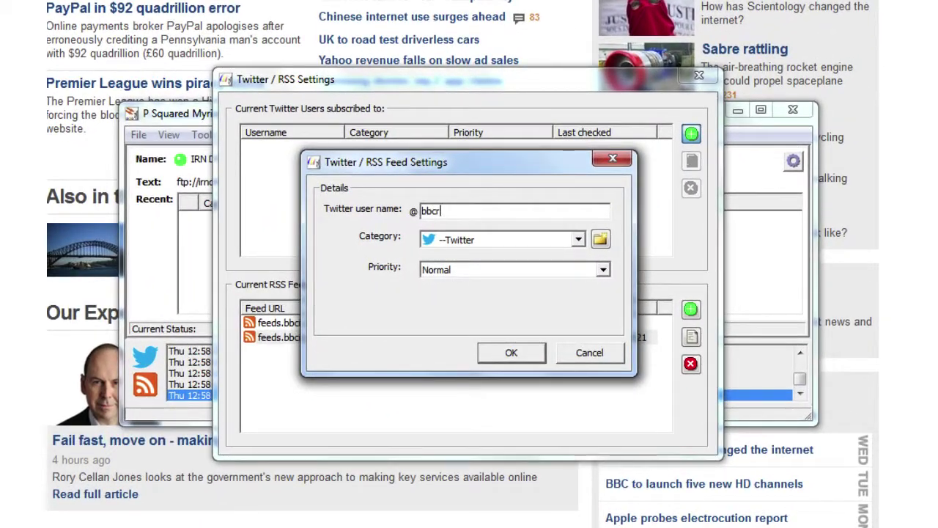
pyautogui.write('orycj')
pyautogui.click(601, 238)
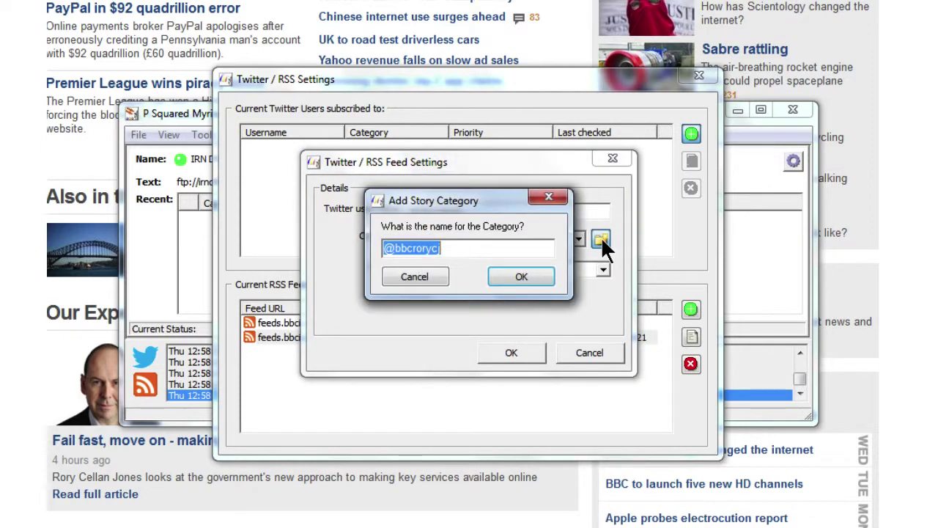
pyautogui.click(523, 276)
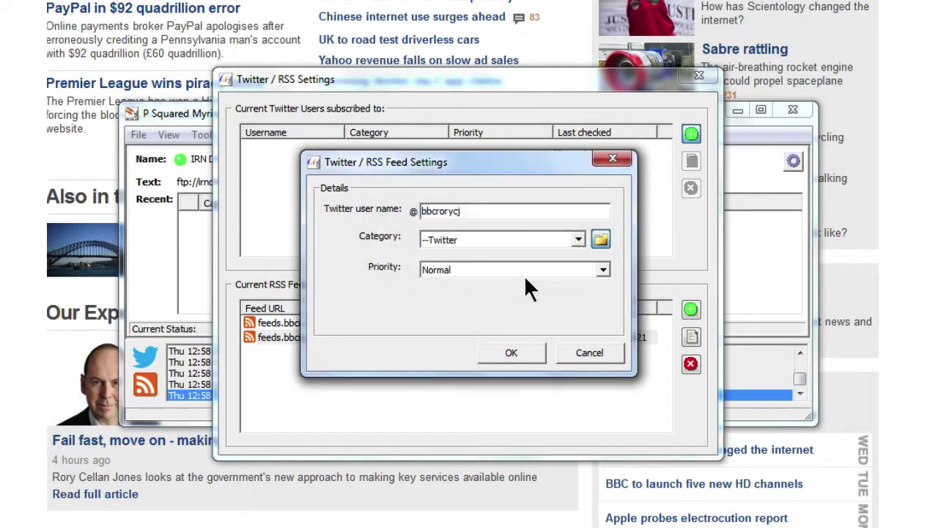
pyautogui.click(503, 350)
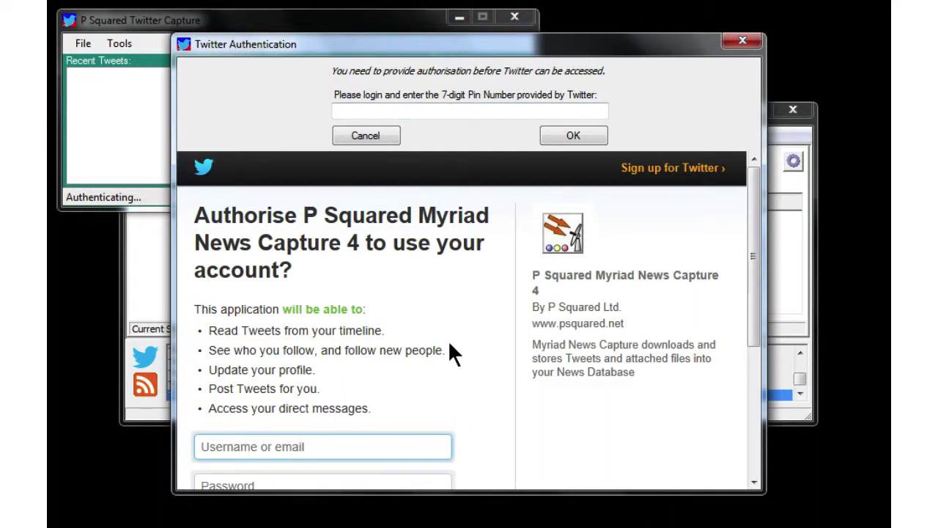
# Log in with the station's Twitter account and password, tick Remember me, and authorise the app
pyautogui.scroll(-3, 450, 344)
pyautogui.scroll(1, 449, 343)
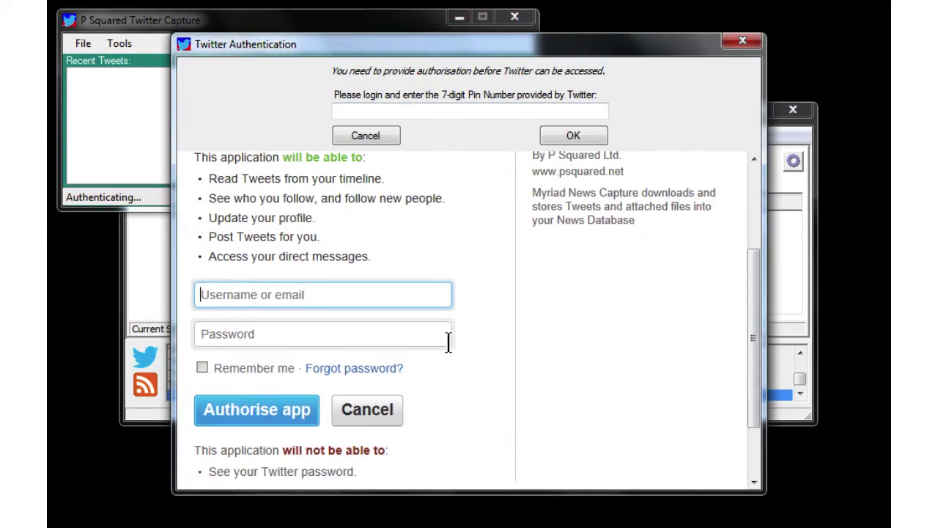
pyautogui.write('hotfmnews')
pyautogui.press('Tab')
pyautogui.write('••••••')
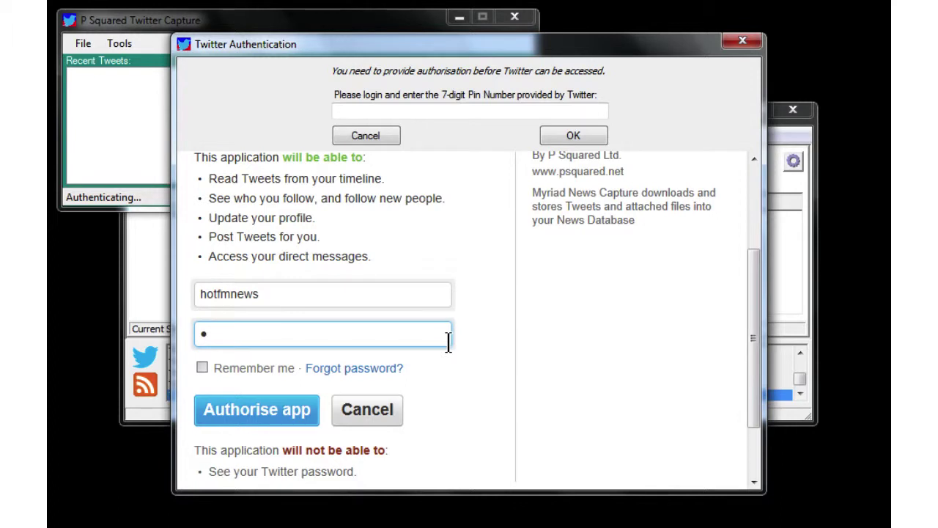
pyautogui.write('••')
pyautogui.click(203, 367)
pyautogui.click(237, 409)
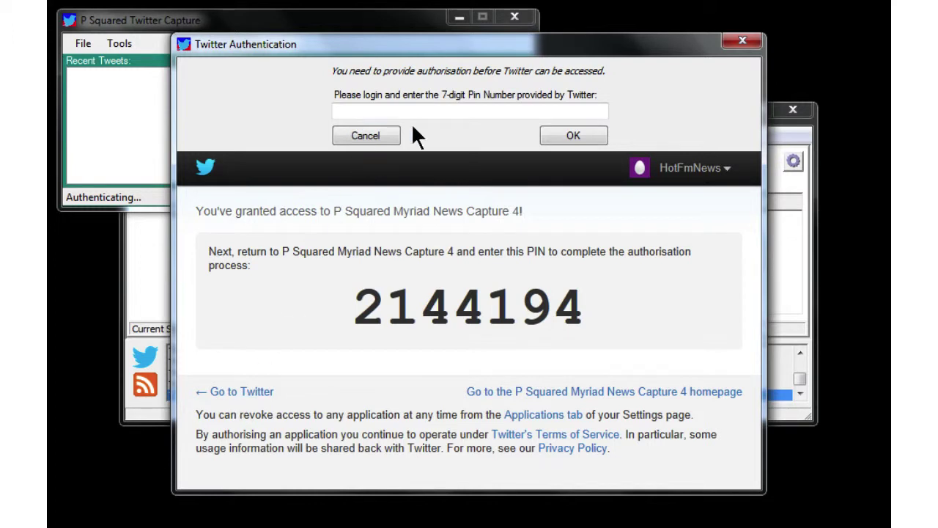
# Enter the issued 7-digit authorisation PIN in Myriad News Capture to finish authentication
pyautogui.click(432, 111)
pyautogui.write('214419')
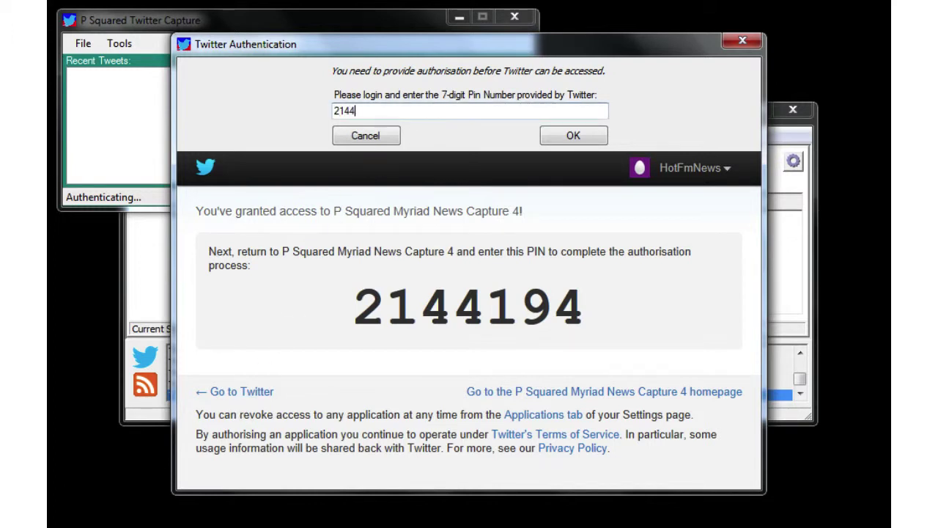
pyautogui.write('4')
pyautogui.click(555, 141)
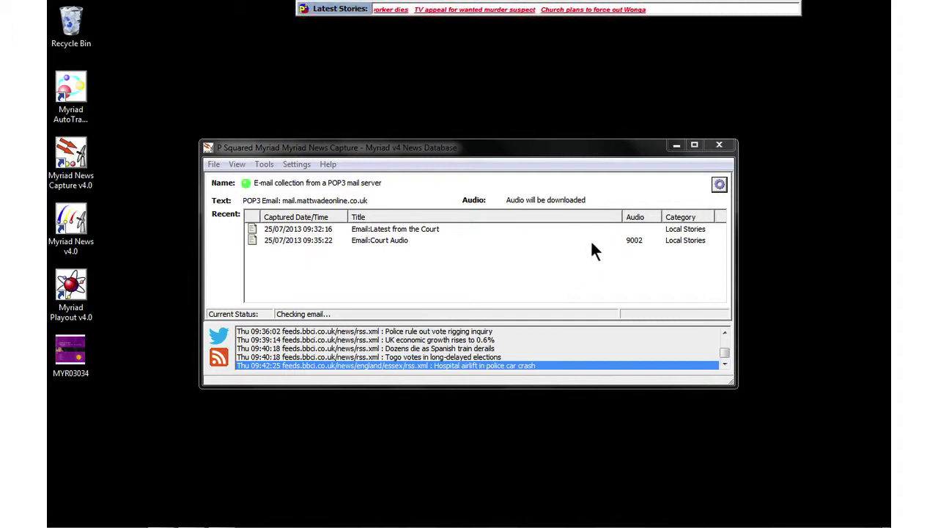
pyautogui.click(718, 185)
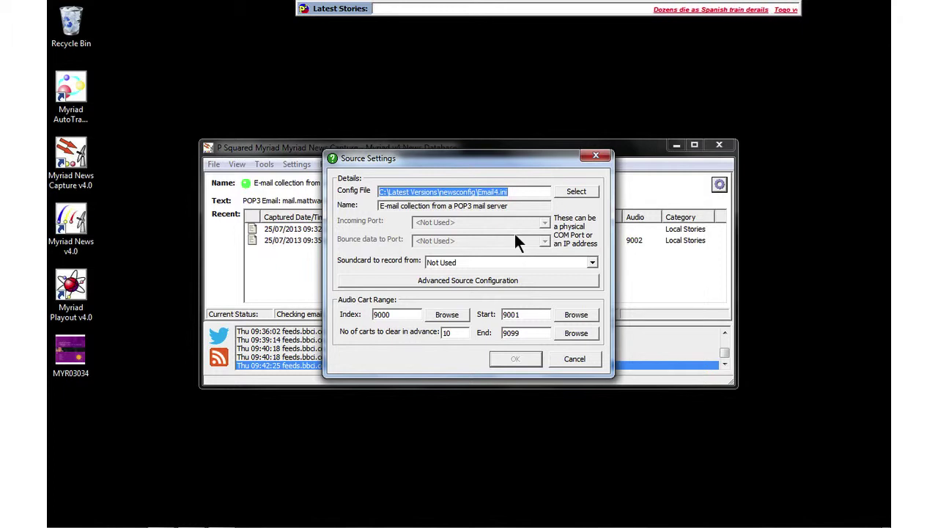
pyautogui.click(569, 363)
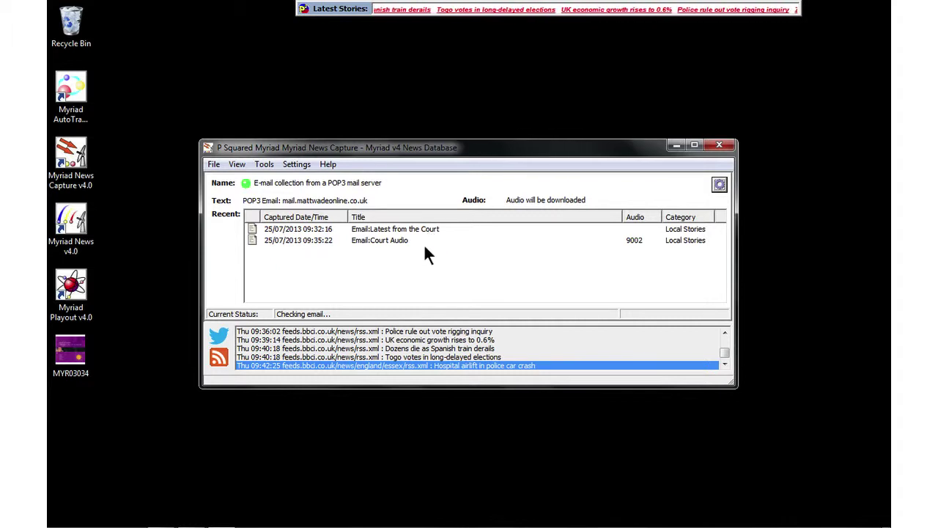
pyautogui.moveTo(245, 524)
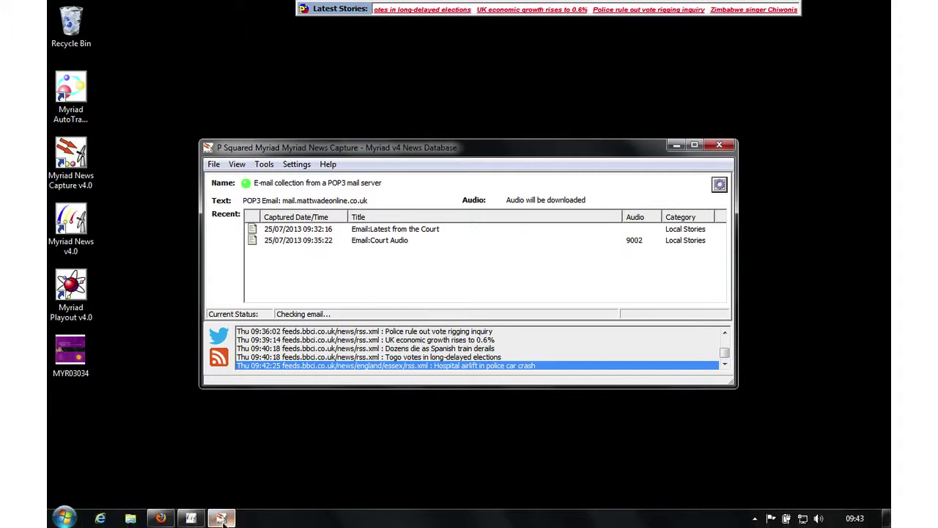
# In Gmail, enter the subject 'Sport: Melbourne Athletic Teaser', correcting typos along the way
pyautogui.click(160, 518)
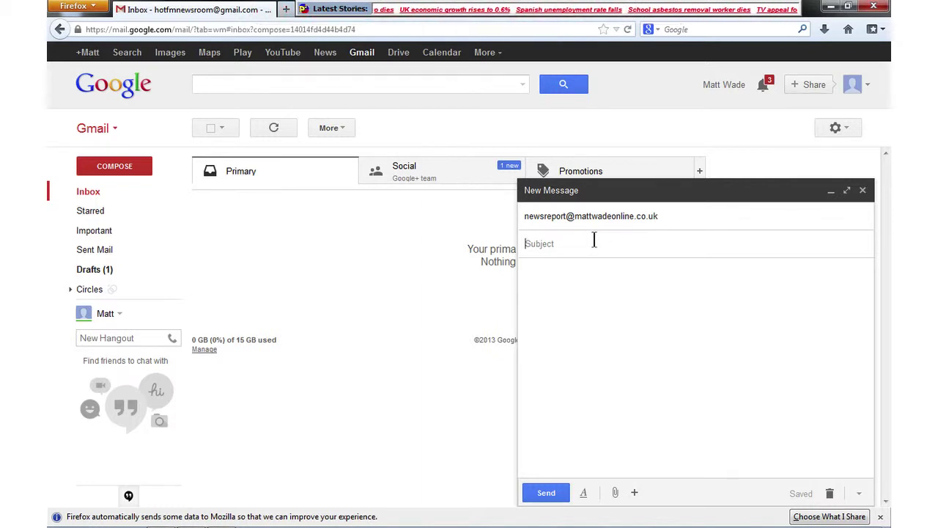
pyautogui.write('Sport')
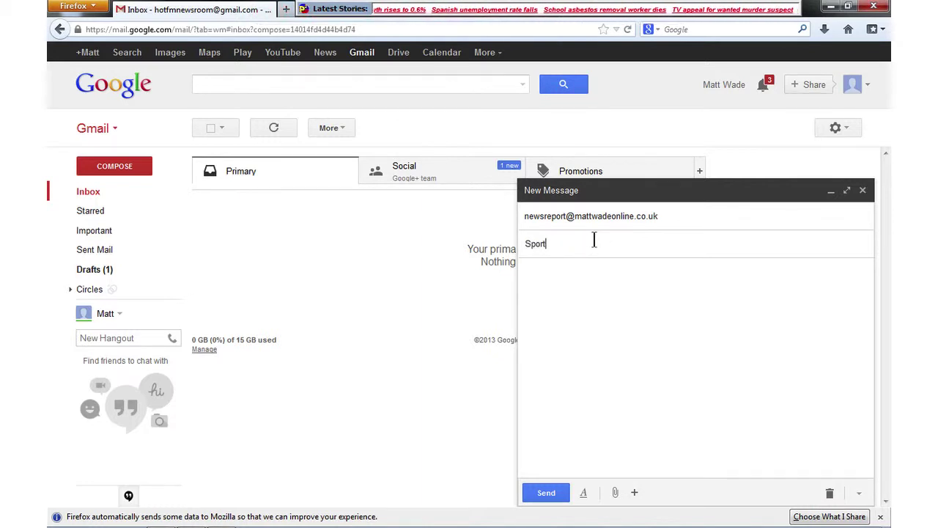
pyautogui.write(': Melnbo')
pyautogui.press('BackSpace')
pyautogui.press('BackSpace')
pyautogui.press('BackSpace')
pyautogui.write('bo')
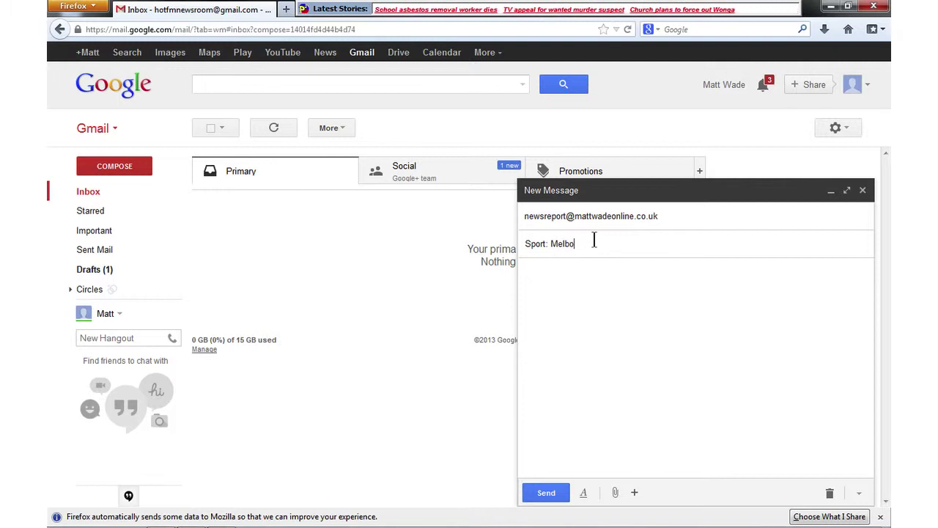
pyautogui.write('urne Athletic Teaser')
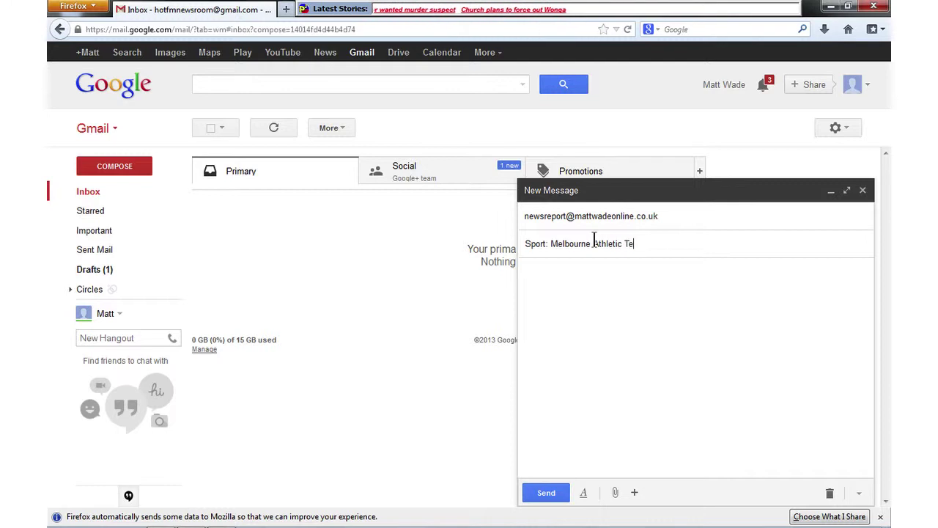
# Write the body 'Melbourne is showing itself off at an event later. I spoke with the manager.'
pyautogui.press('Tab')
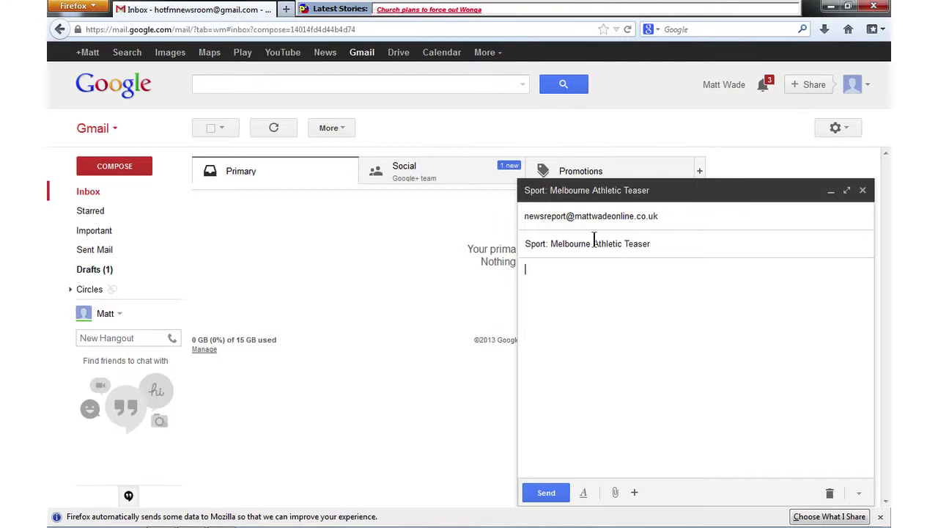
pyautogui.write('Melb')
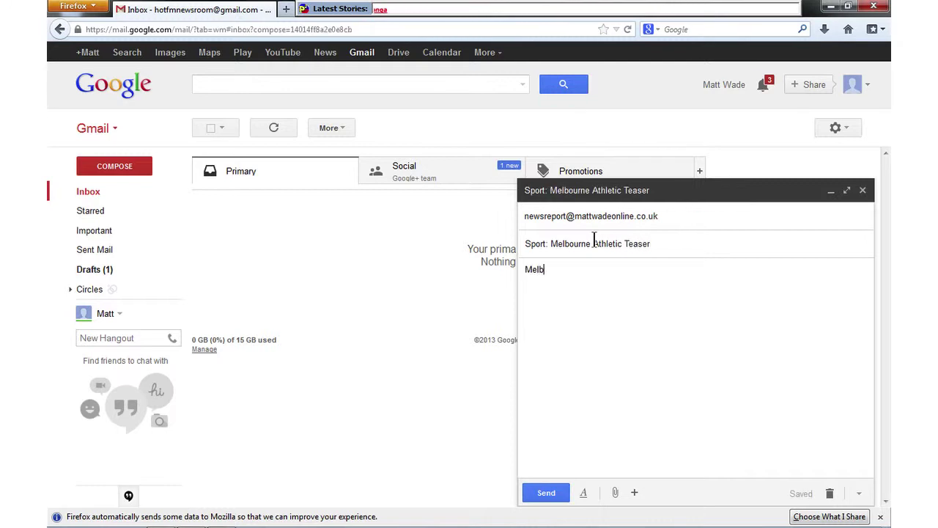
pyautogui.write('ourne is showing itself off at an event later. I spoke with the manager.')
pyautogui.press('Return')
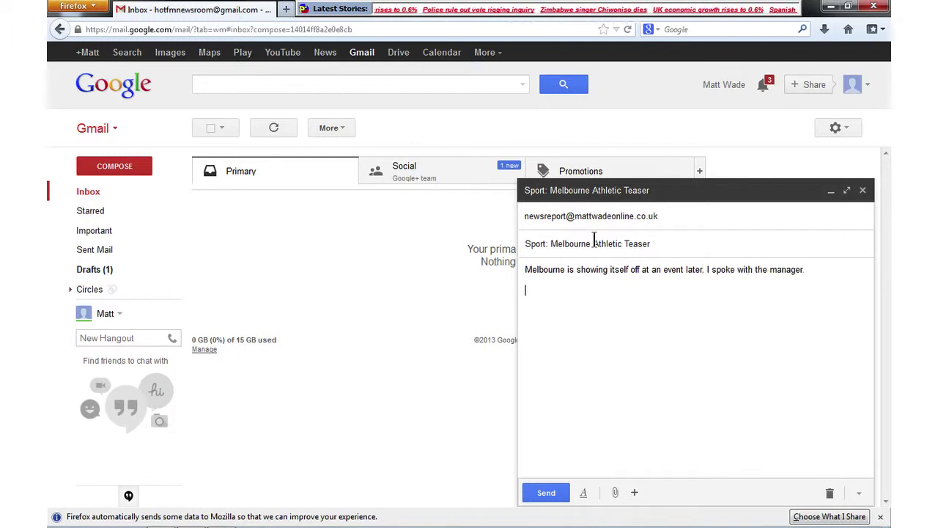
# Attach the S012 S-CELTIC LENNON audio file, send the e-mail, and minimise the browser
pyautogui.click(615, 492)
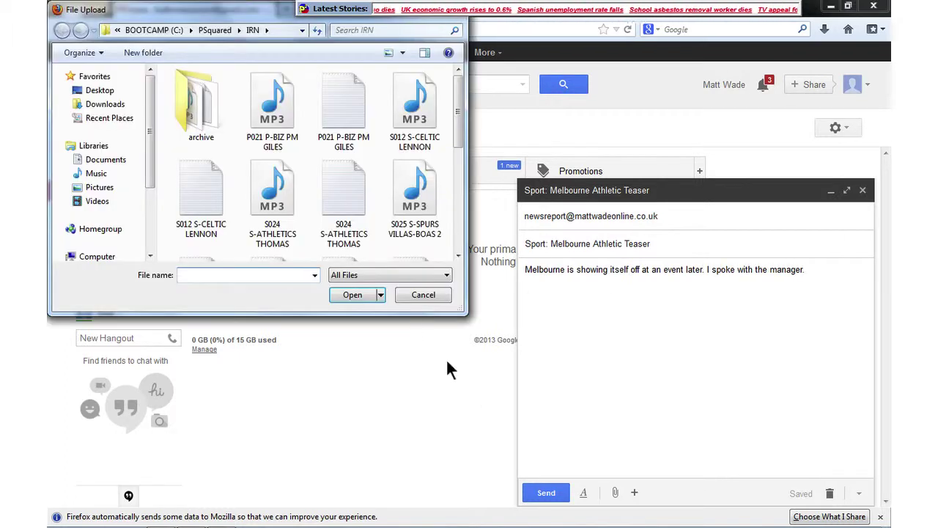
pyautogui.click(412, 103)
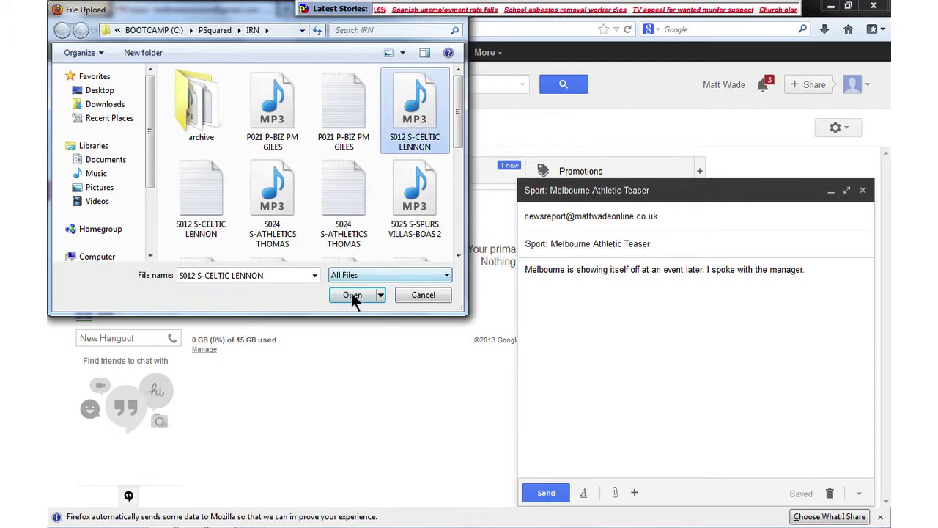
pyautogui.click(351, 292)
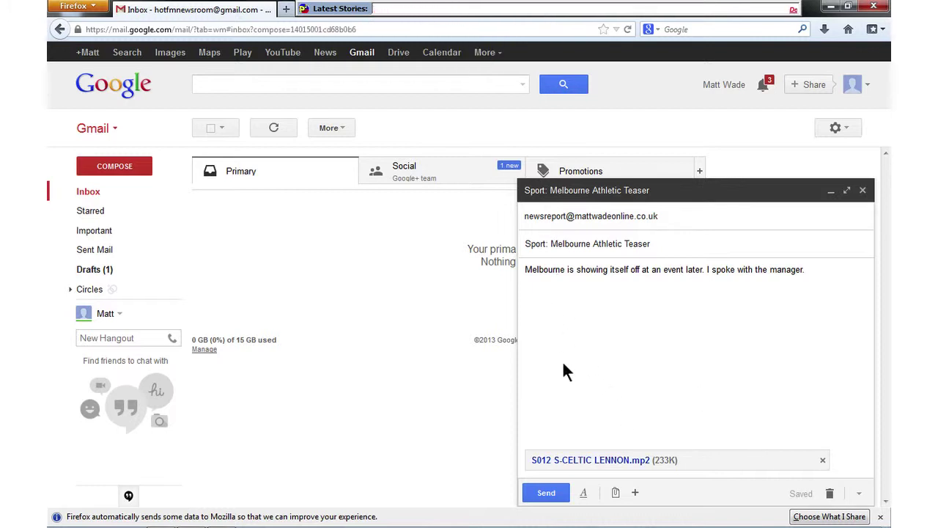
pyautogui.click(544, 493)
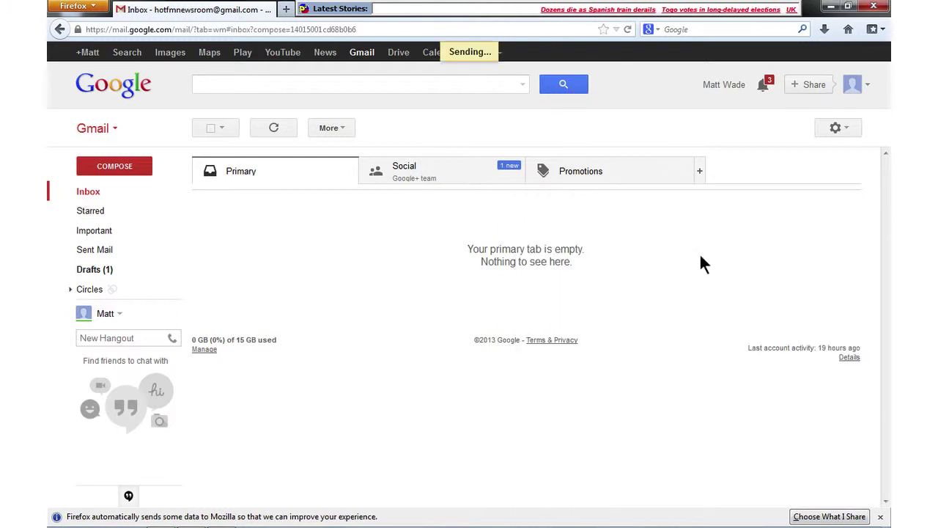
pyautogui.click(831, 6)
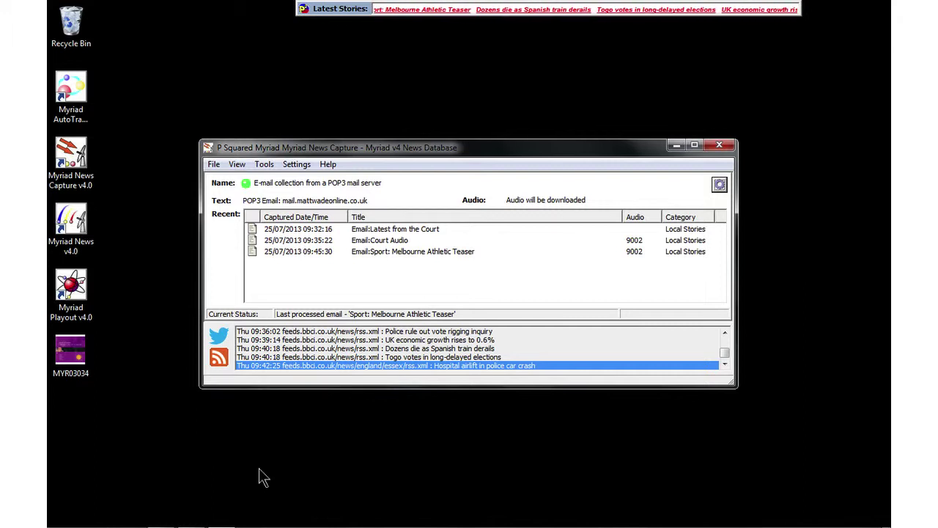
# In Myriad News, open the 09:44 Email:Sport Melbourne Athletic Teaser story
pyautogui.moveTo(187, 520)
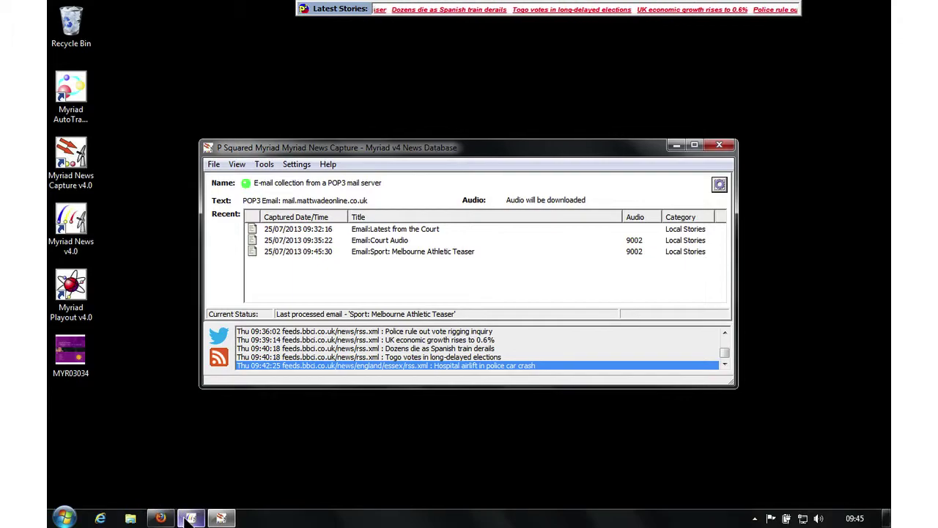
pyautogui.click(189, 517)
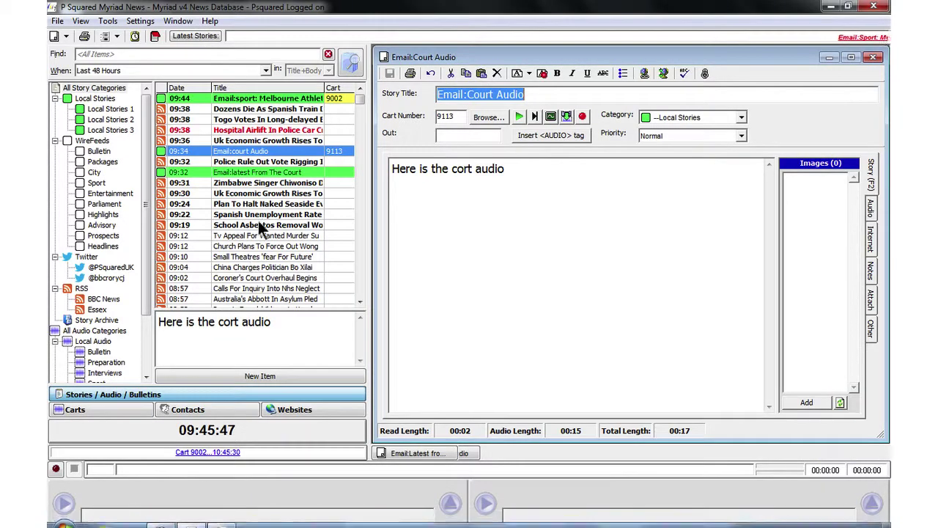
pyautogui.click(281, 97)
pyautogui.doubleClick(281, 98)
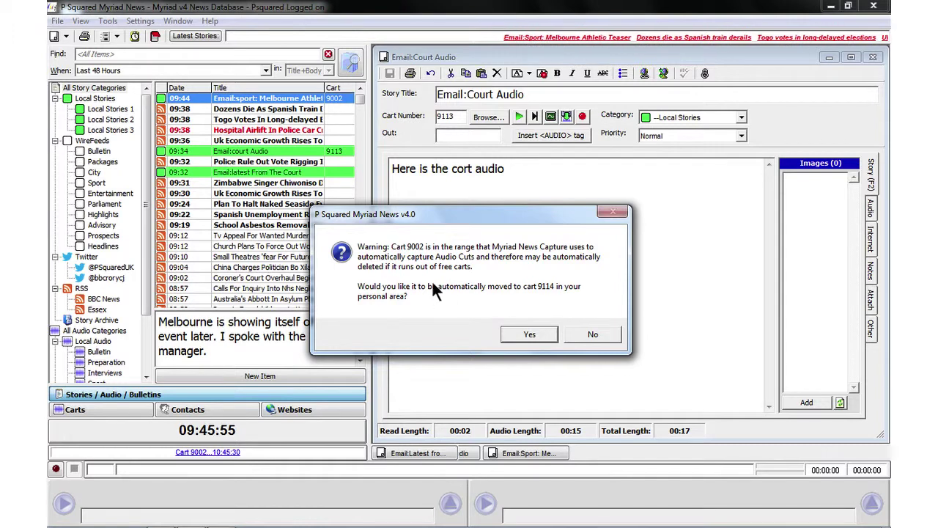
# Move the story's audio to cart 9114, dismiss the file-exists error, and play then stop it
pyautogui.click(521, 334)
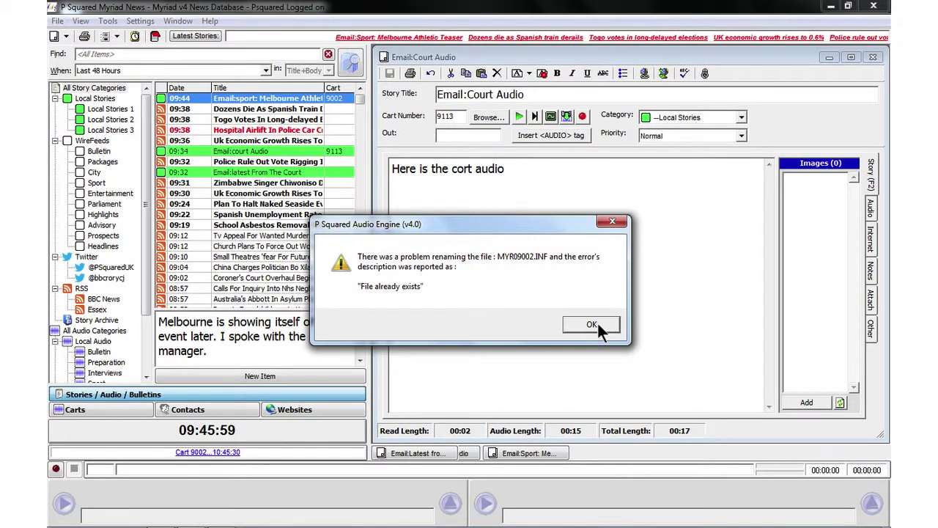
pyautogui.click(597, 322)
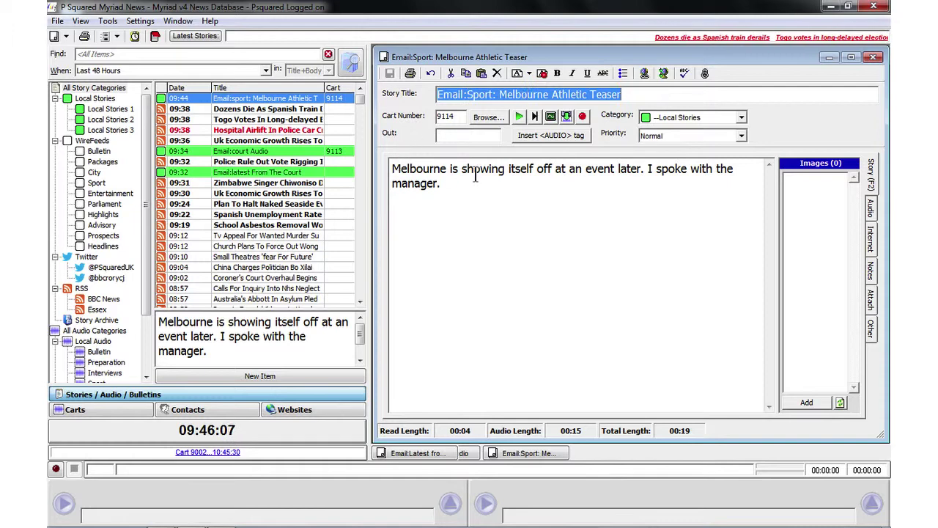
pyautogui.click(517, 115)
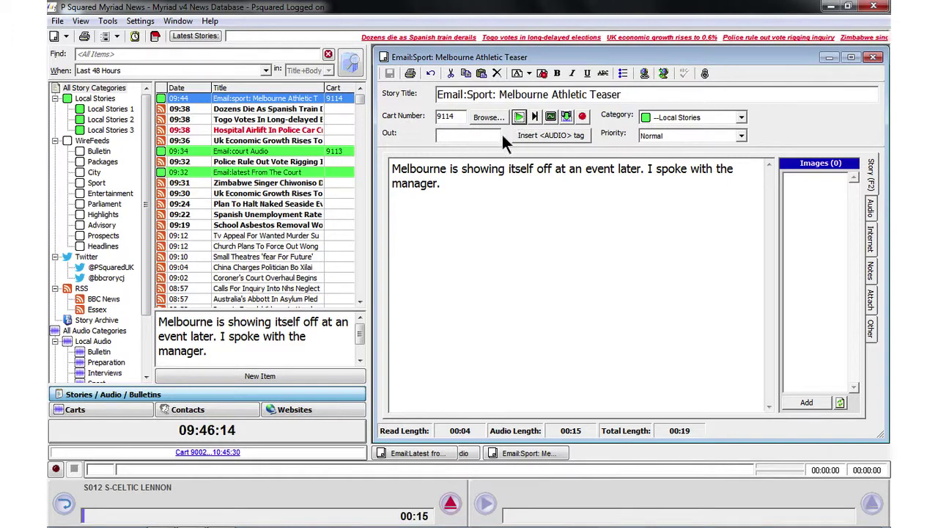
pyautogui.click(451, 504)
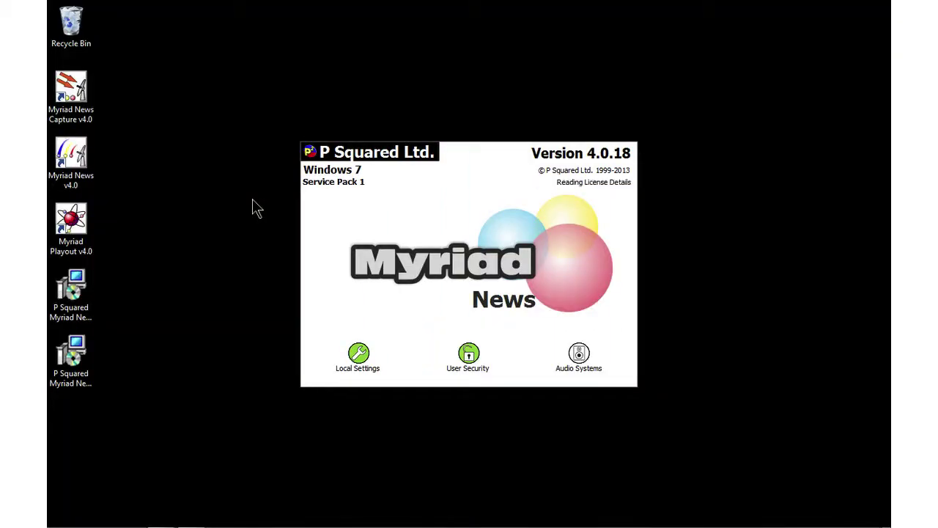
# Dismiss the evaluation licence and update notices, then open the Myriad v4 News Database
pyautogui.click(593, 363)
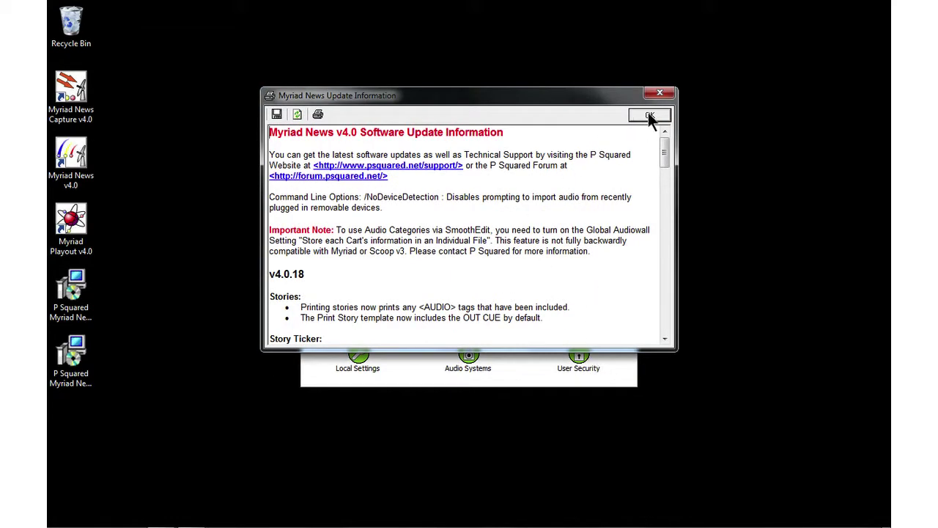
pyautogui.click(648, 116)
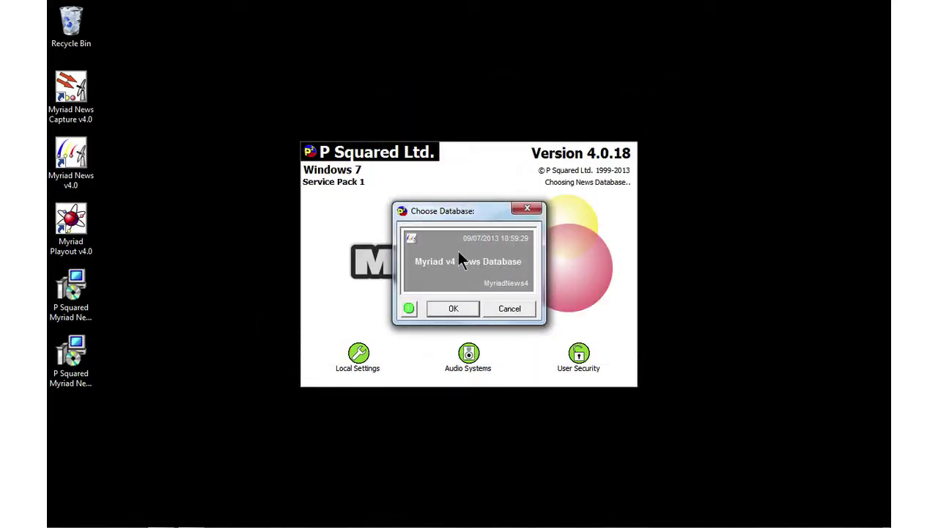
pyautogui.click(452, 309)
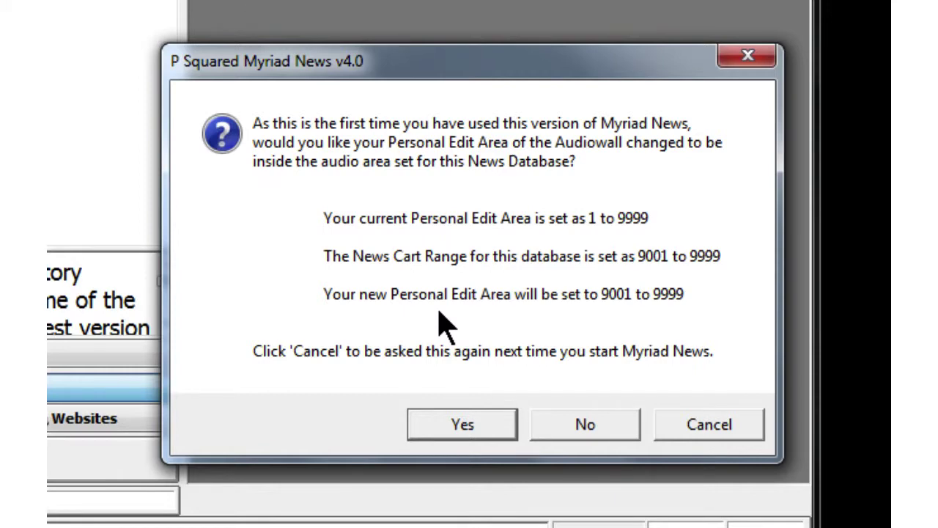
# Accept the 9001–9999 Personal Edit Area change, confirm it, and maximise the main window
pyautogui.click(454, 426)
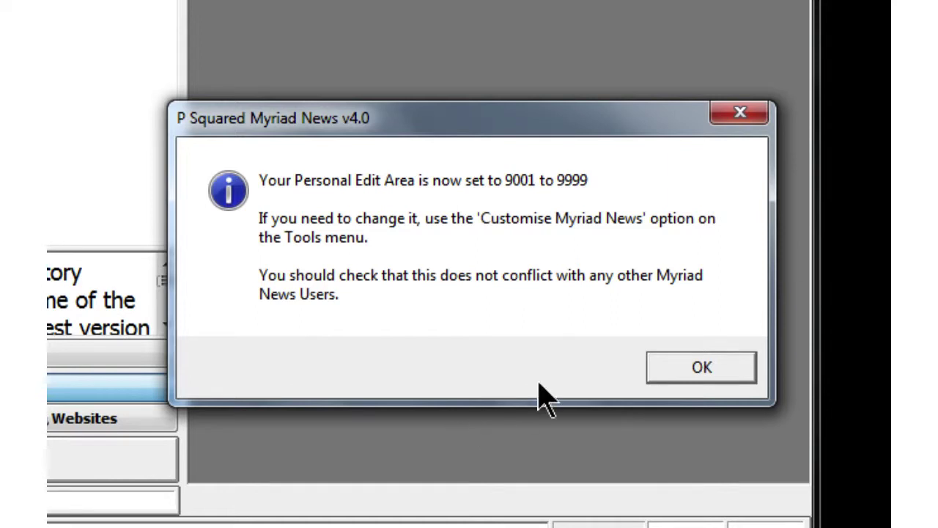
pyautogui.click(699, 370)
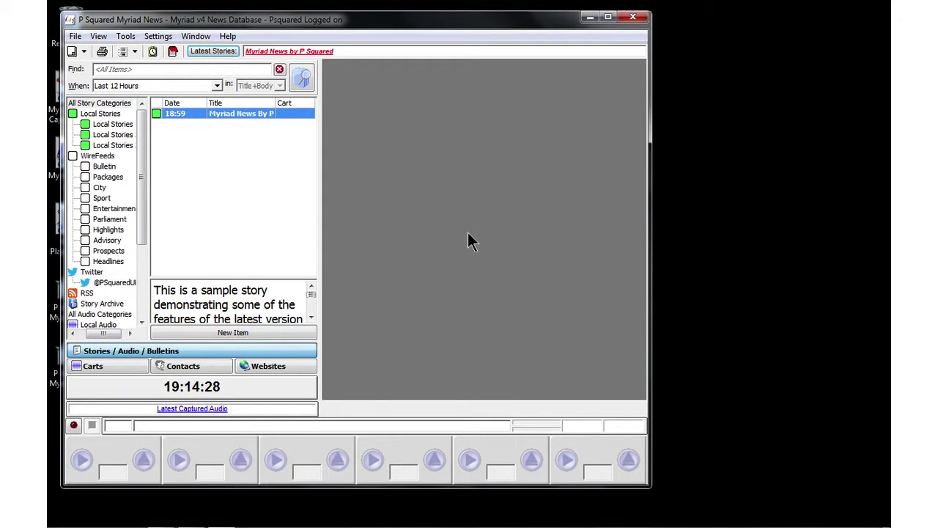
pyautogui.click(607, 17)
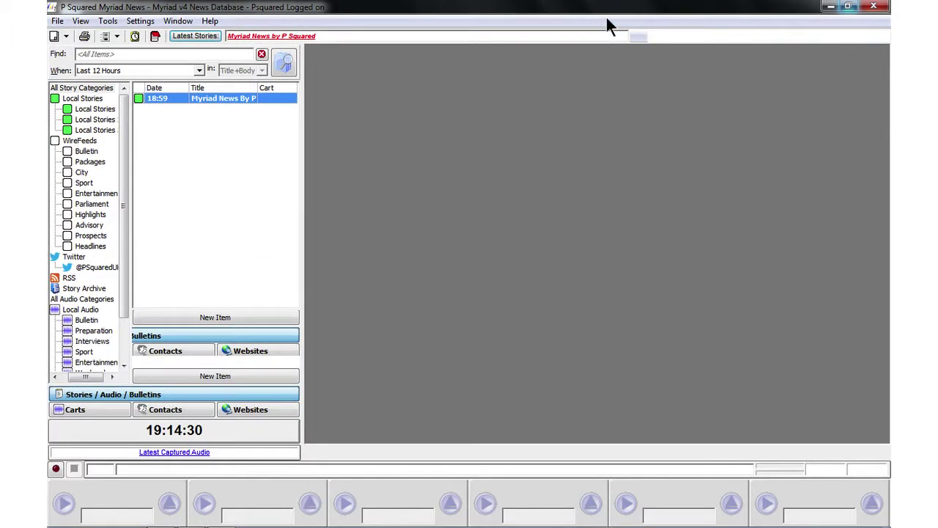